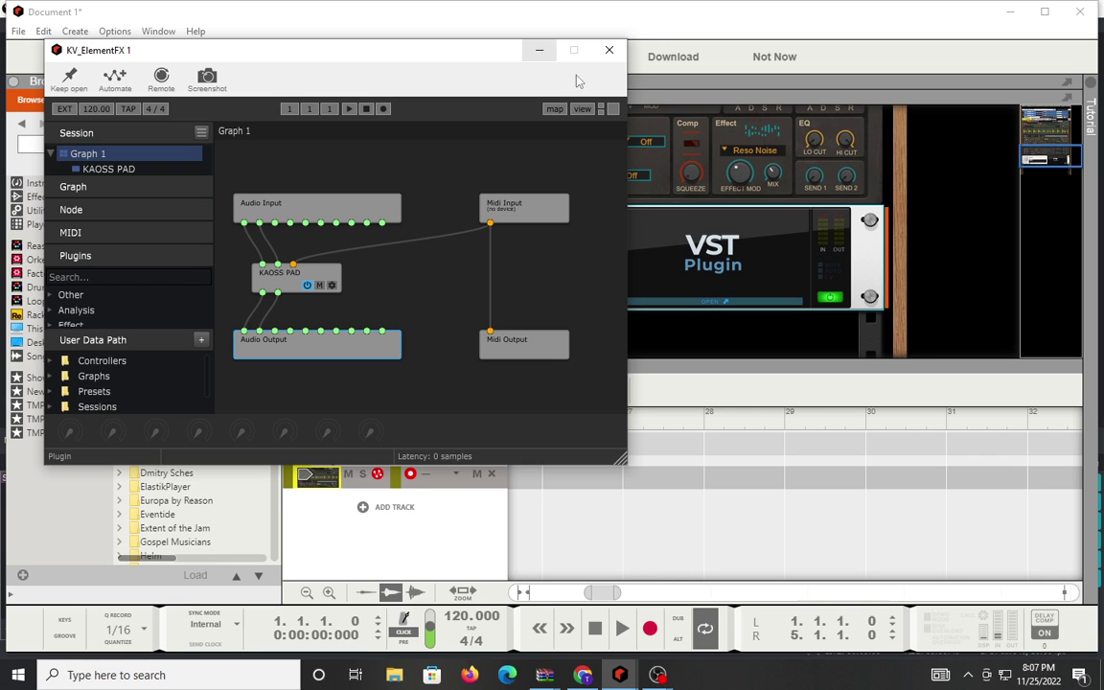
Reopen the Element plugin window and start the KAOSS PAD demo with Clipper Distortion.
click(699, 303)
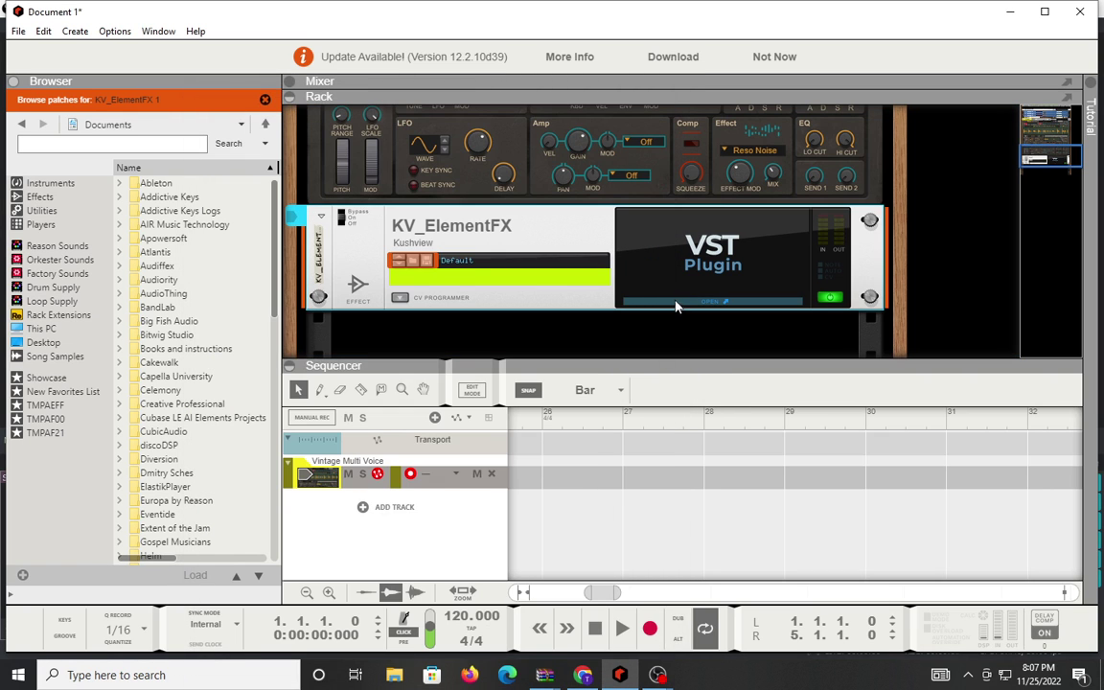
click(674, 303)
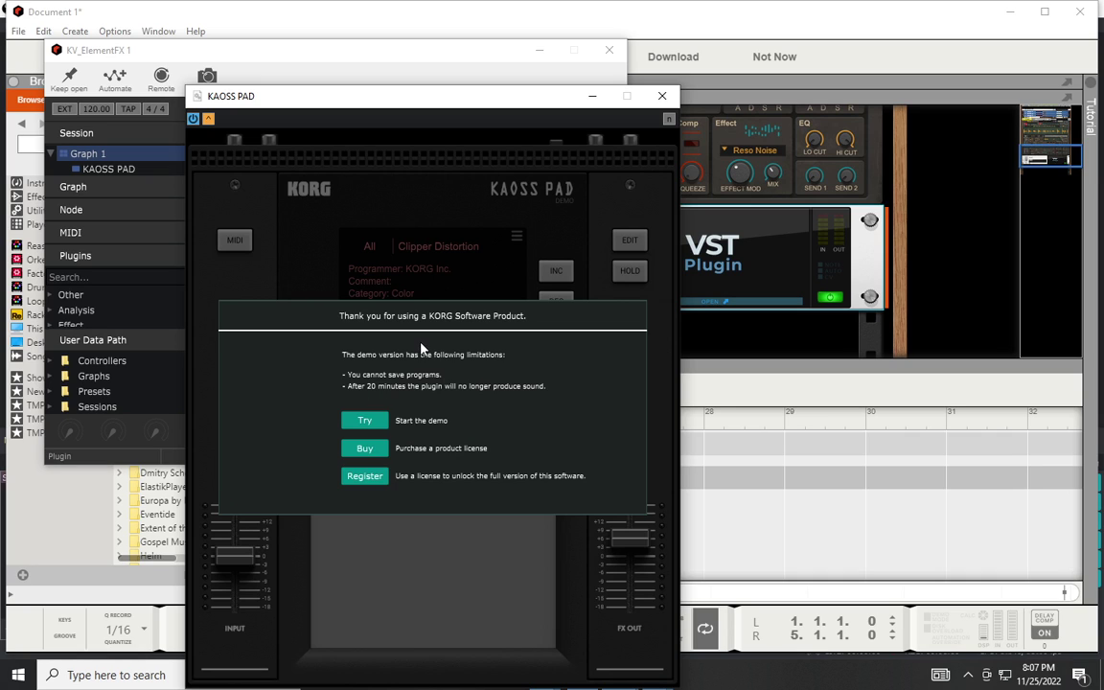
click(381, 426)
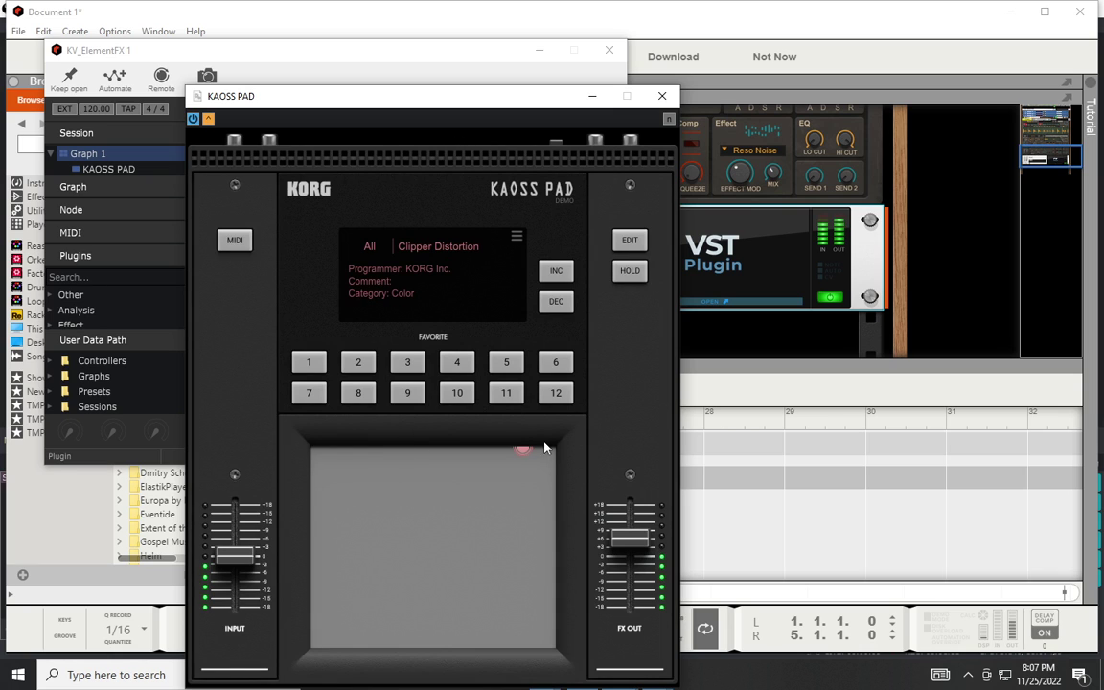
Sweep Clipper Distortion on the pad with INPUT at -17.50 dB and FX OUT at +14.50 dB.
drag(523, 454, 461, 469)
drag(234, 554, 234, 611)
drag(458, 469, 521, 460)
drag(630, 539, 632, 520)
drag(505, 468, 388, 549)
Load Cloudy Shifter from the program browser and sweep it across the touch pad.
click(444, 247)
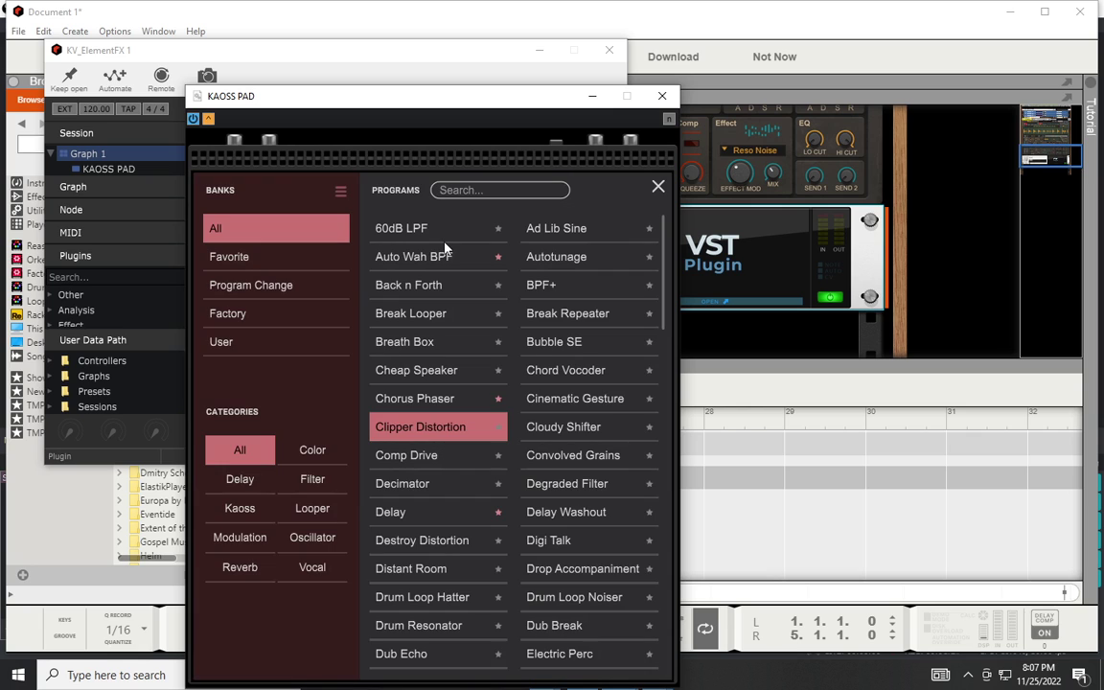
click(576, 431)
click(576, 431)
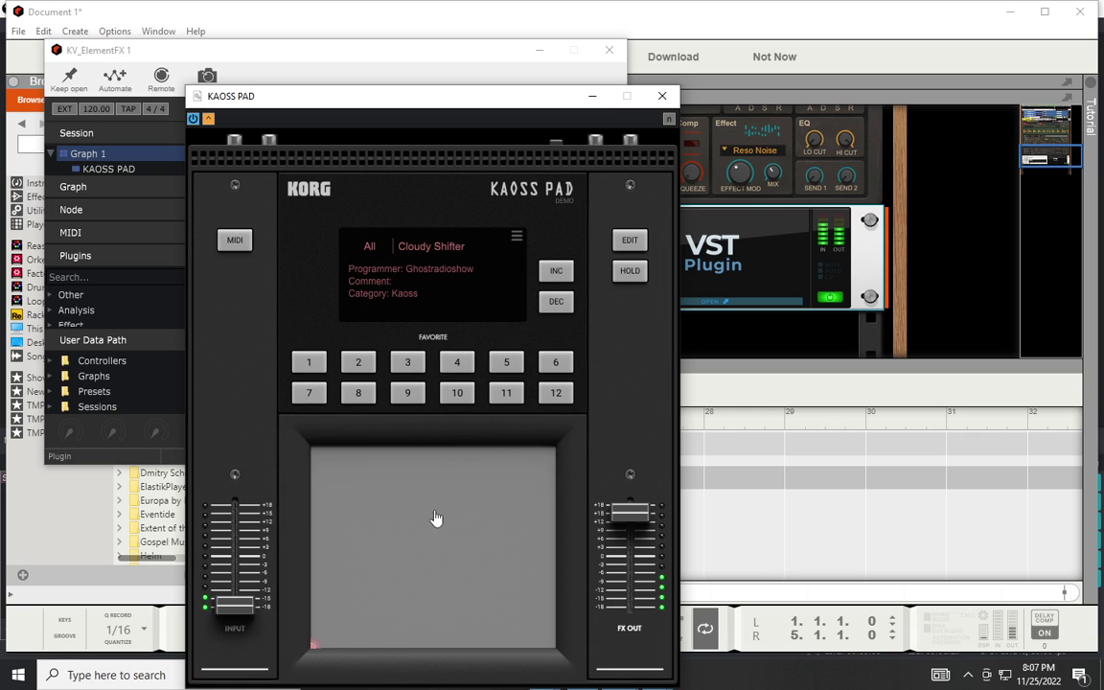
drag(431, 522, 525, 490)
mouse_move(524, 489)
mouse_down()
mouse_move(441, 498)
mouse_move(449, 552)
mouse_move(402, 621)
mouse_move(353, 610)
mouse_move(348, 528)
mouse_move(453, 553)
mouse_move(532, 616)
mouse_move(559, 534)
mouse_move(483, 521)
mouse_move(381, 589)
mouse_move(366, 552)
mouse_move(402, 522)
mouse_move(388, 491)
mouse_move(348, 482)
mouse_move(328, 459)
mouse_move(318, 530)
mouse_move(337, 580)
mouse_move(335, 635)
mouse_move(424, 604)
mouse_move(487, 564)
mouse_move(535, 497)
mouse_up()
Load the Convolved Grains program and sweep it across the touch pad.
click(441, 246)
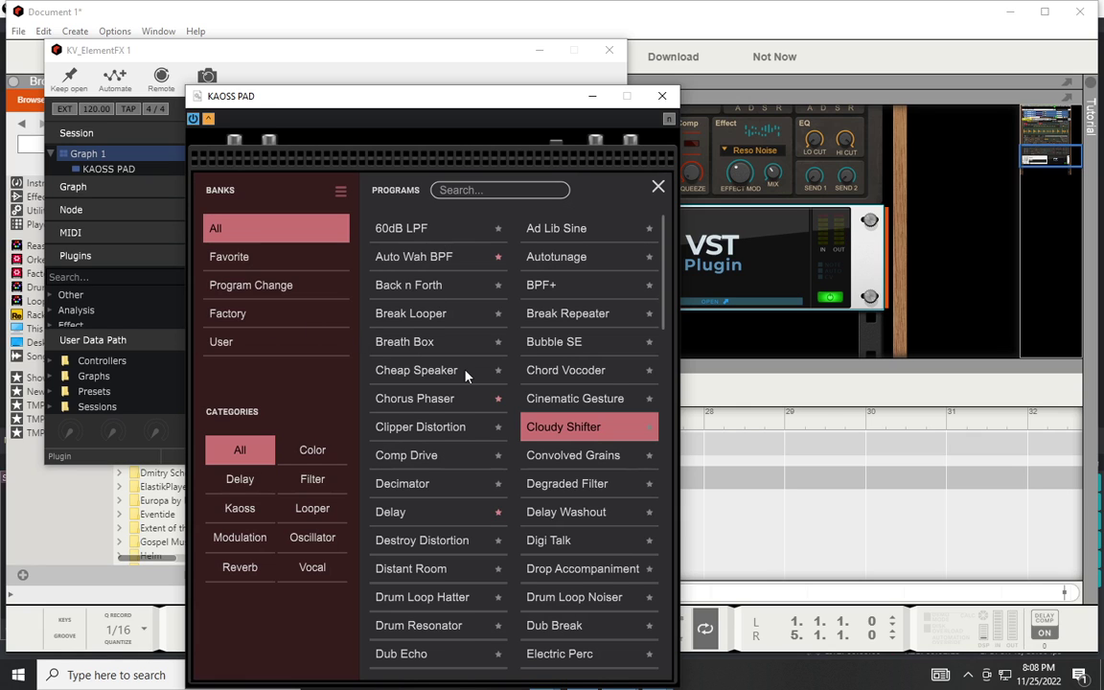
click(566, 456)
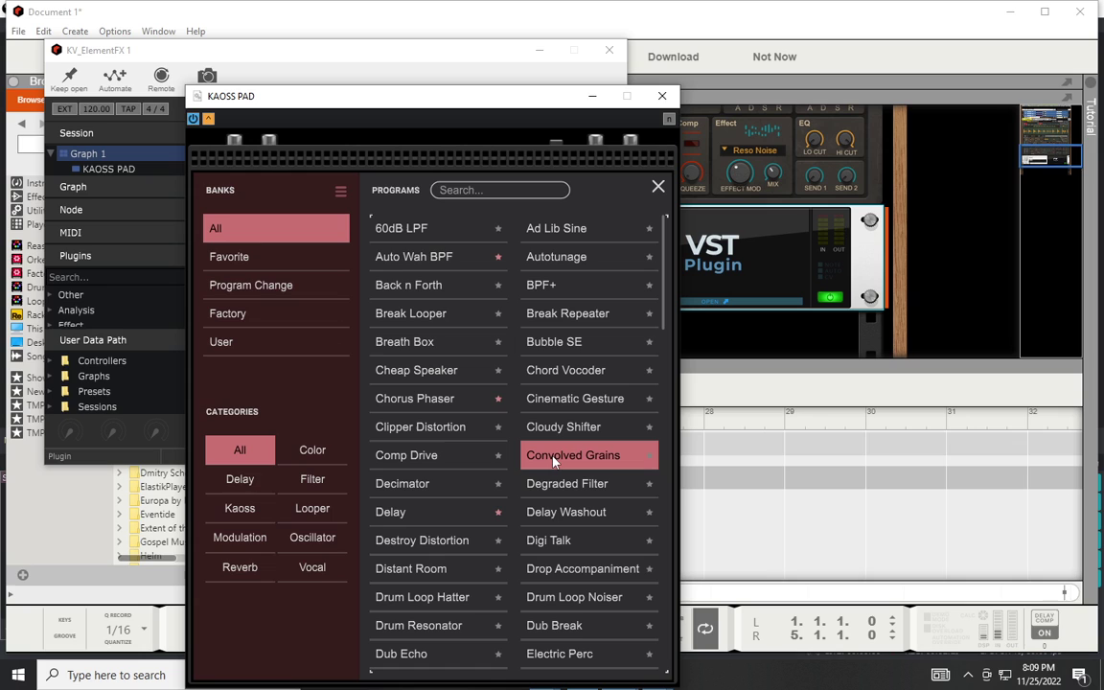
click(553, 460)
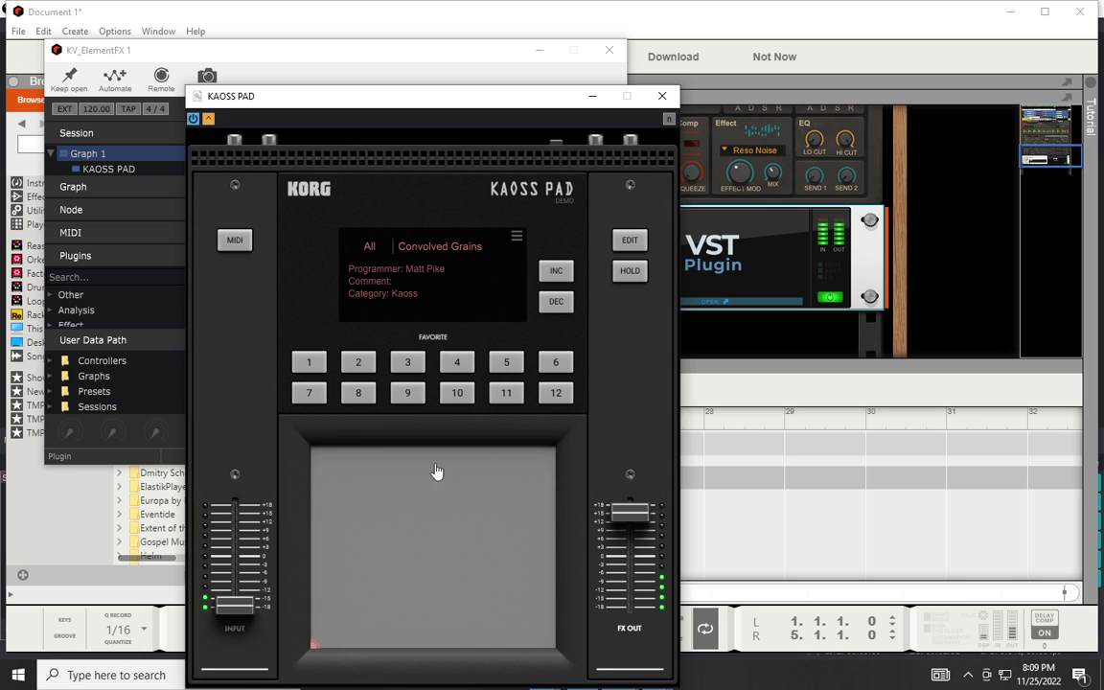
drag(322, 476, 505, 489)
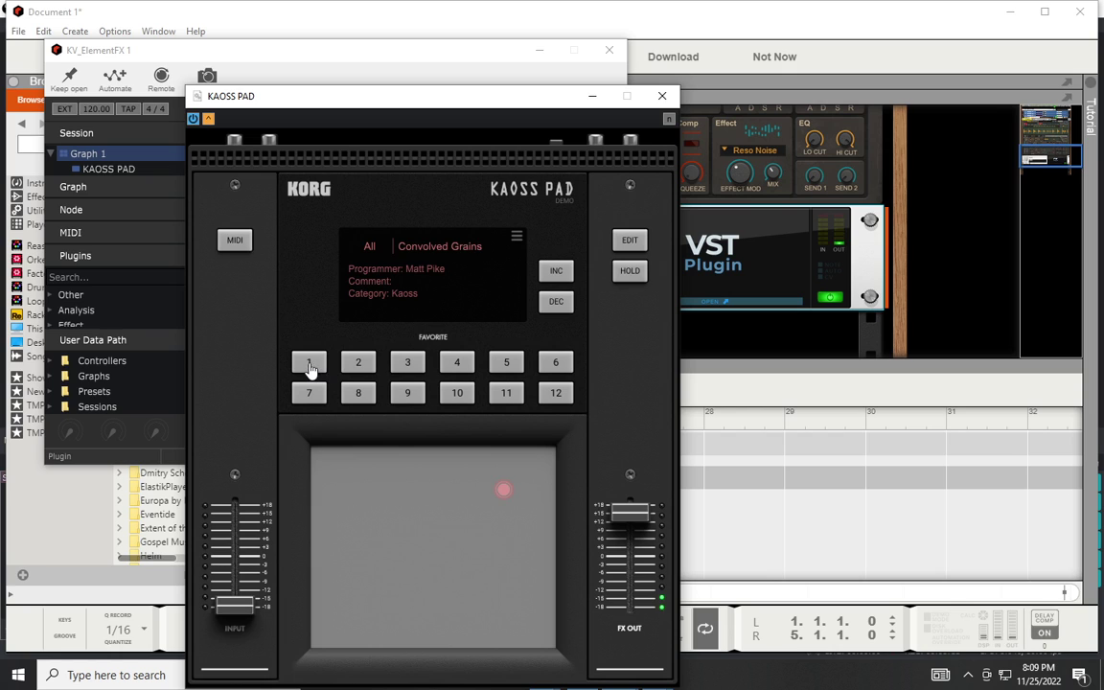
Play favourites LPF and HPF, Auto Wah BPF and Chorus Phaser, returning to favourite 1.
click(309, 363)
drag(400, 467, 428, 471)
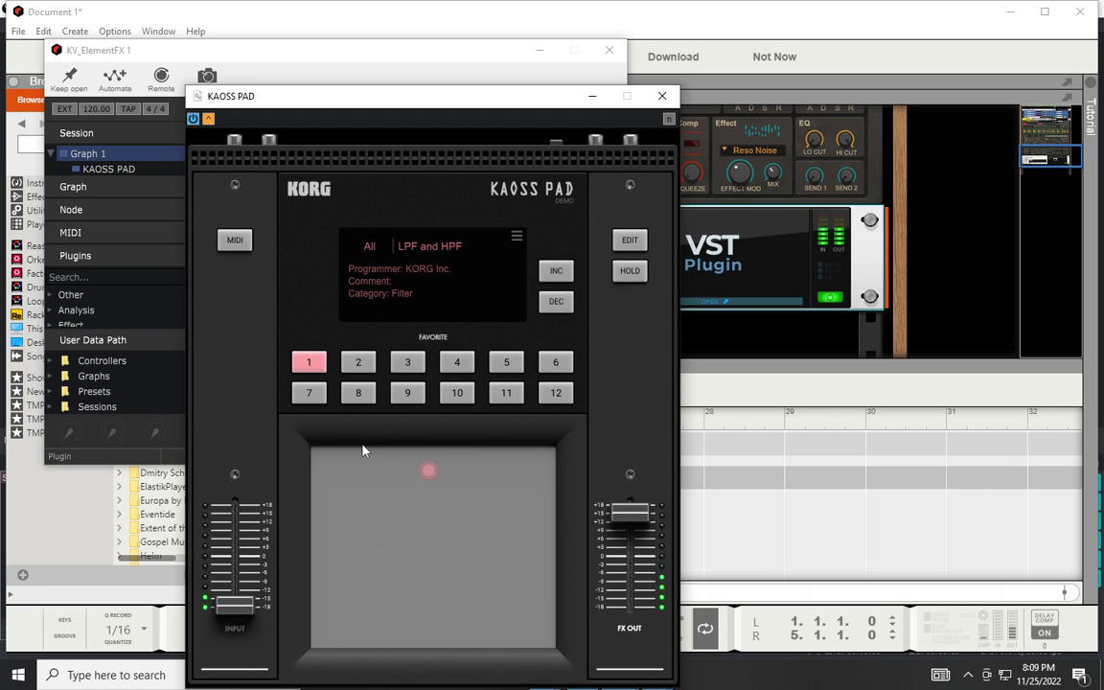
click(358, 362)
drag(364, 458, 479, 525)
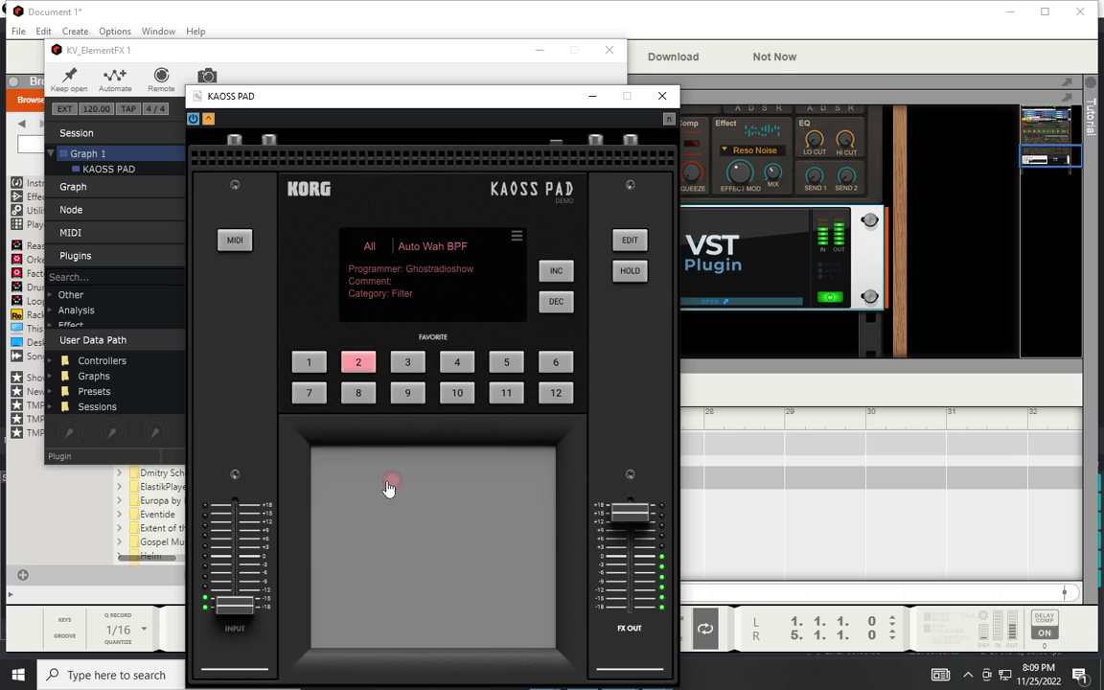
drag(388, 489, 422, 515)
click(407, 364)
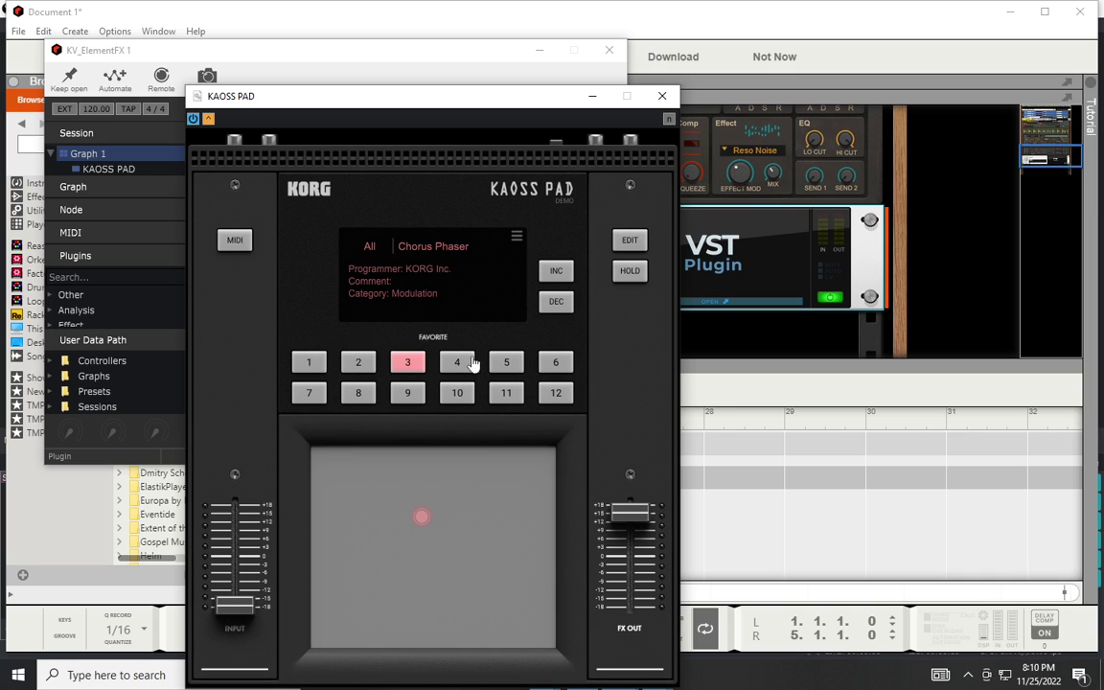
click(310, 363)
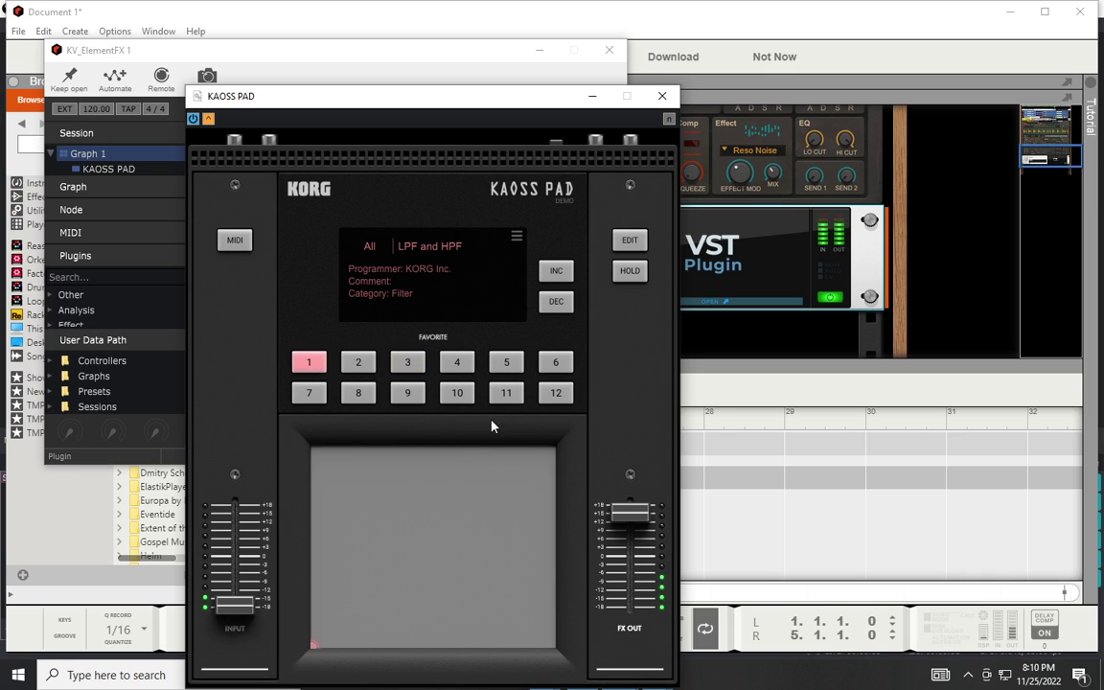
Open the LPF and HPF edit view and browse effect slots F1 through F5.
click(629, 240)
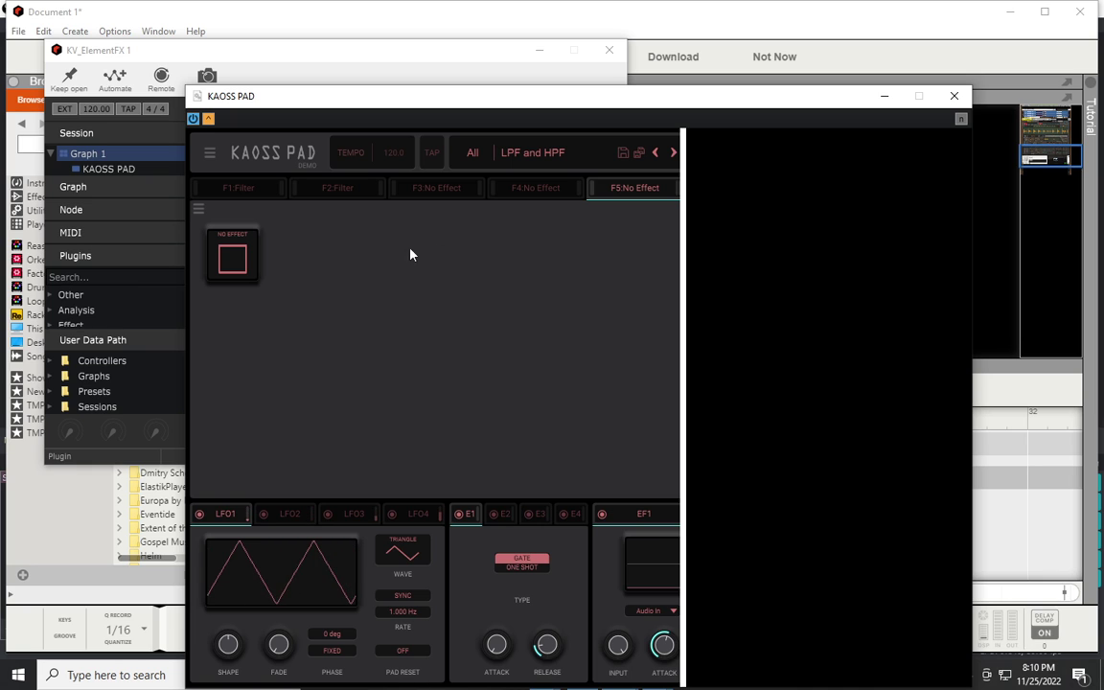
click(238, 189)
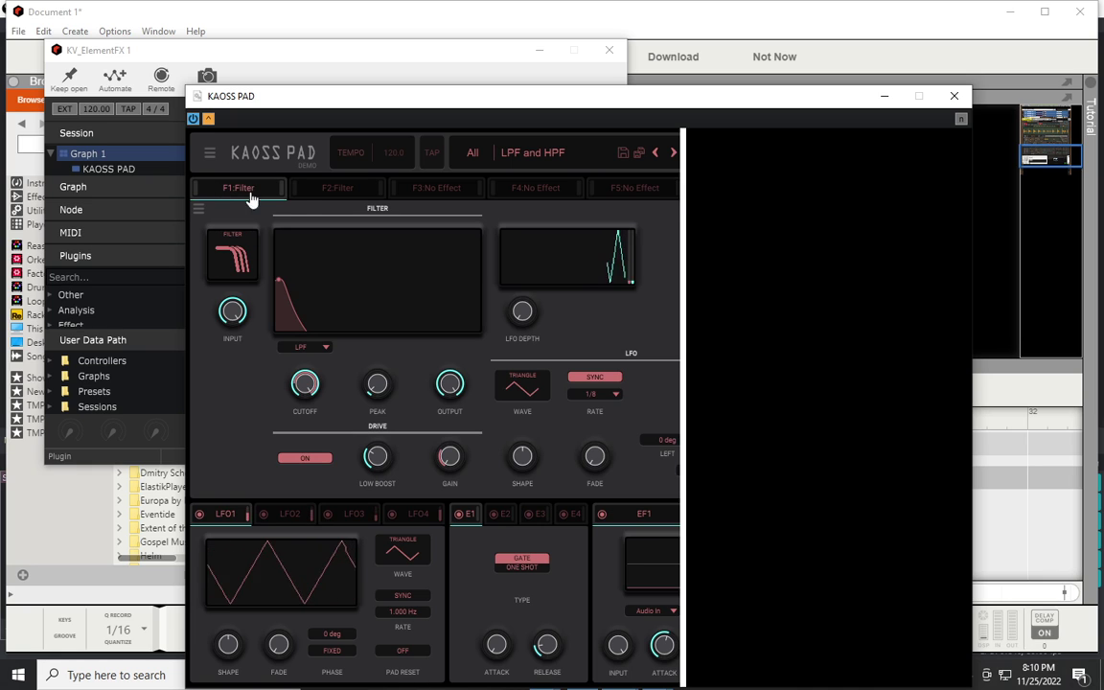
click(336, 189)
click(419, 191)
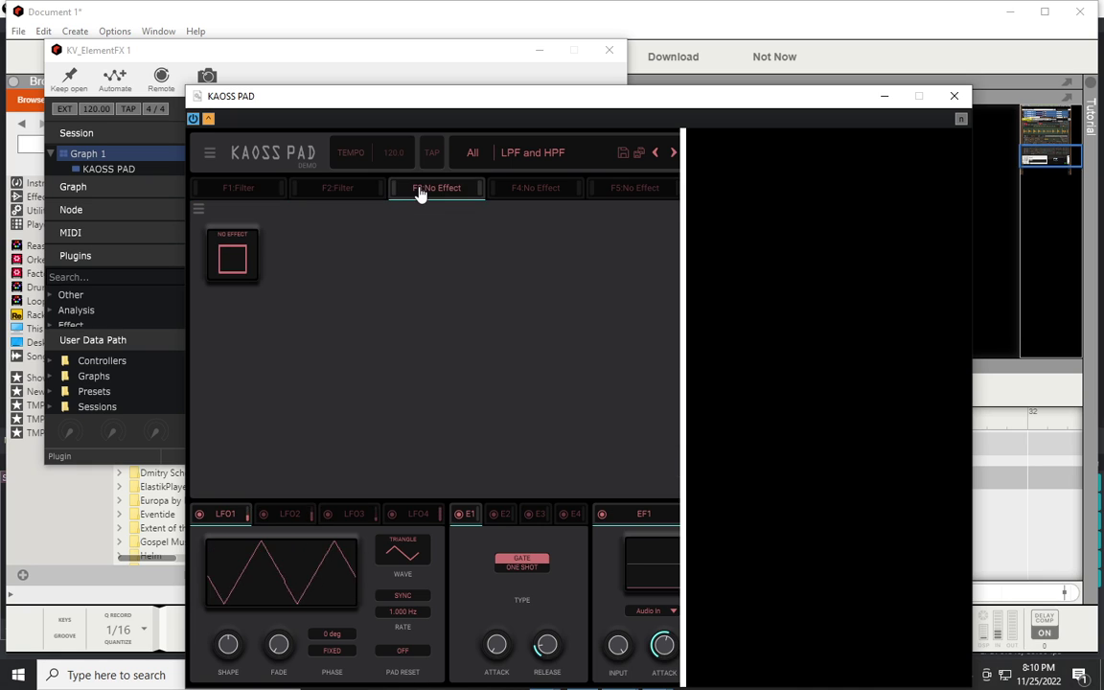
click(524, 191)
click(640, 191)
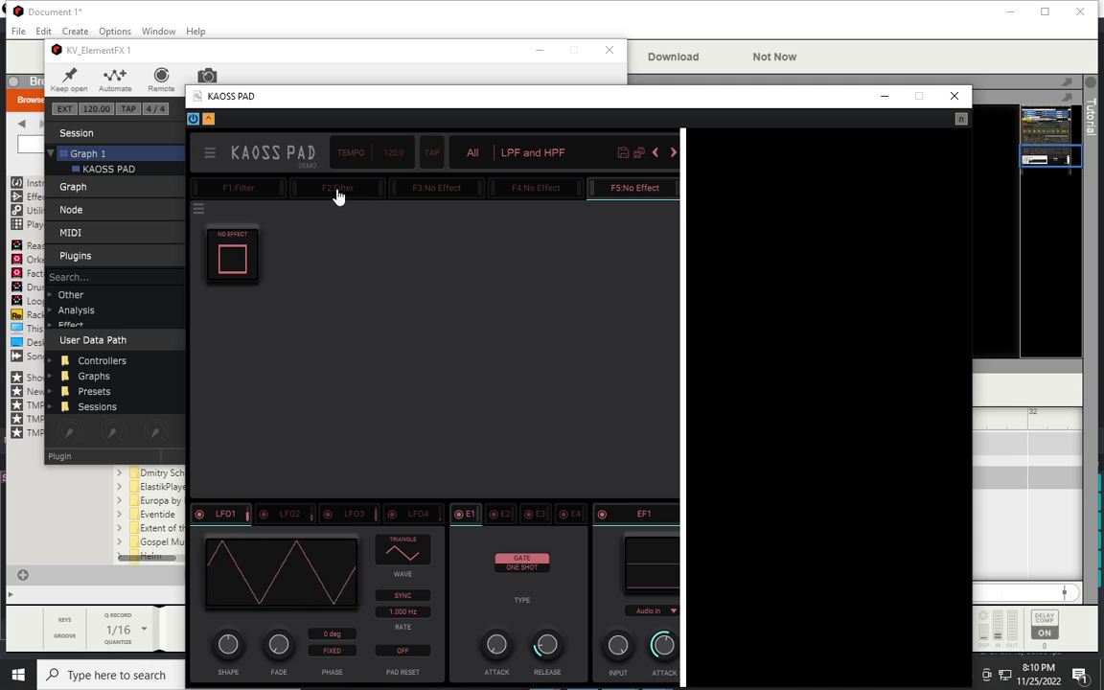
Revisit the F1 and F2 Filter slots, settling on F2's high-pass filter settings.
click(231, 191)
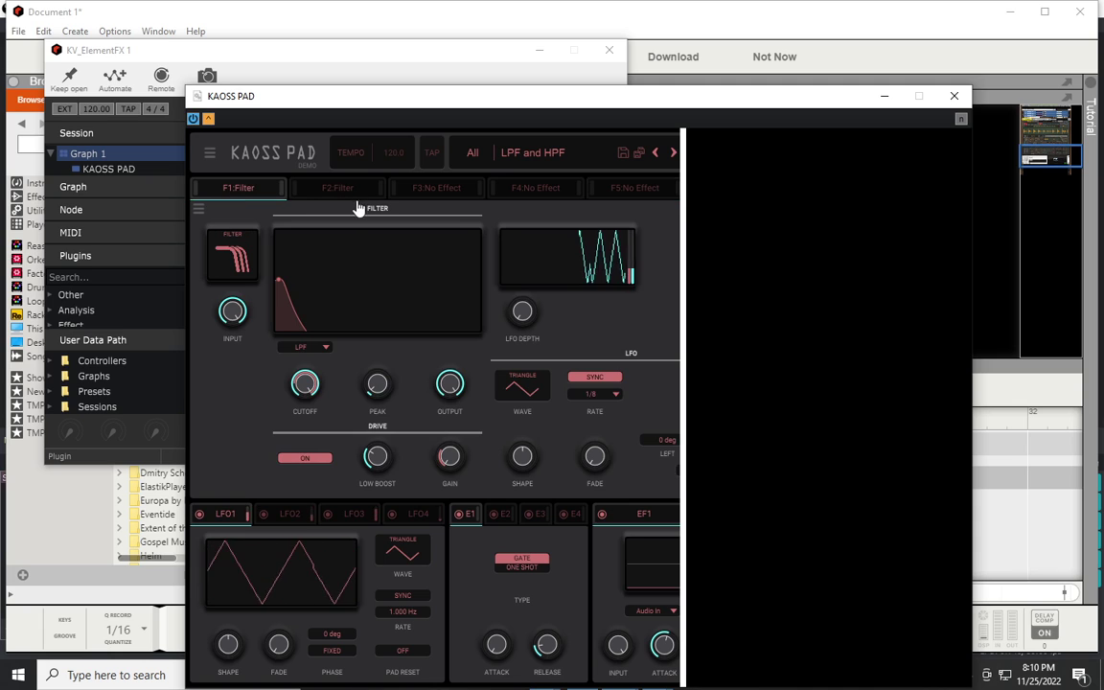
click(328, 190)
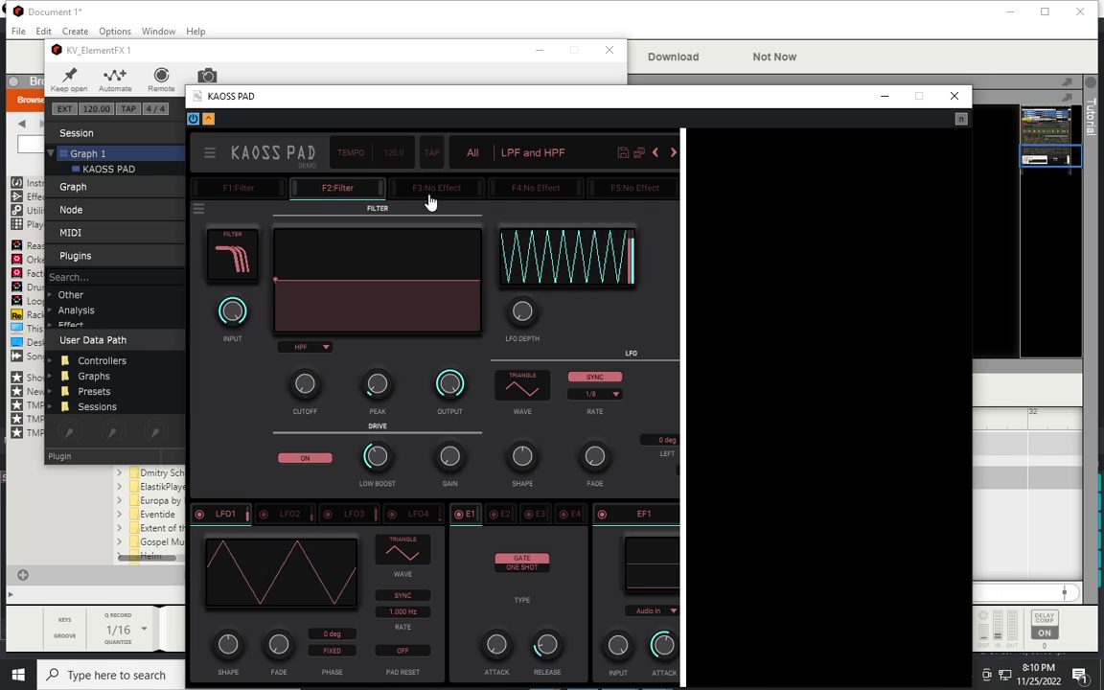
click(422, 194)
click(340, 190)
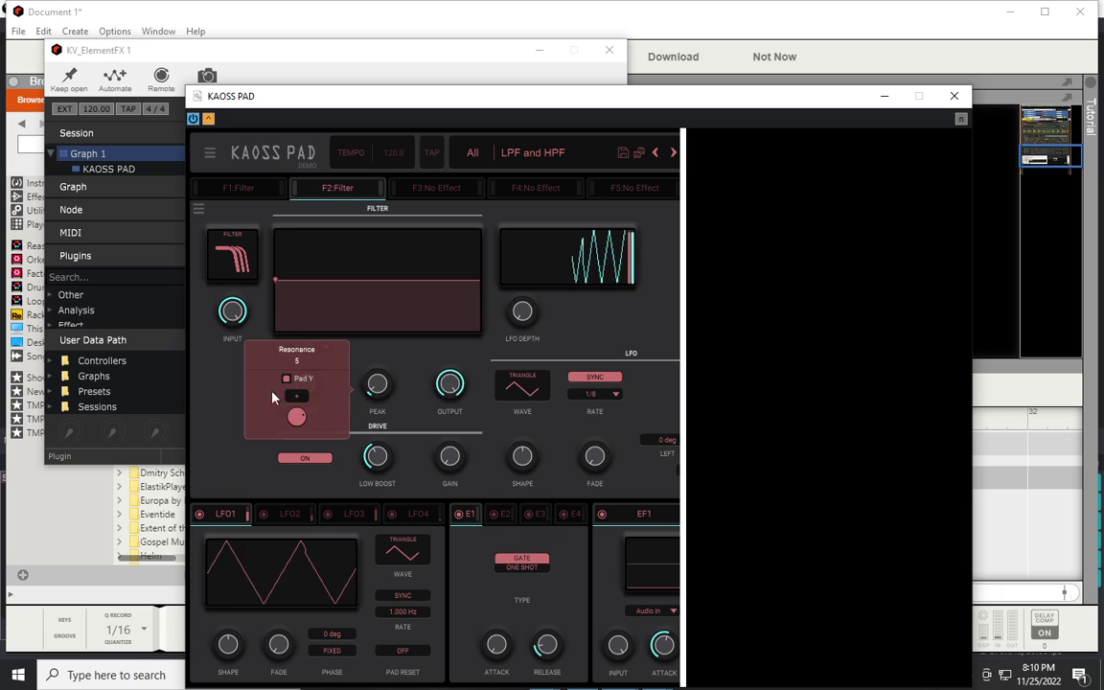
Check the Cutoff knob's Pad X assignment and set EF1 input to 0.0 dB.
right_click(321, 383)
click(424, 285)
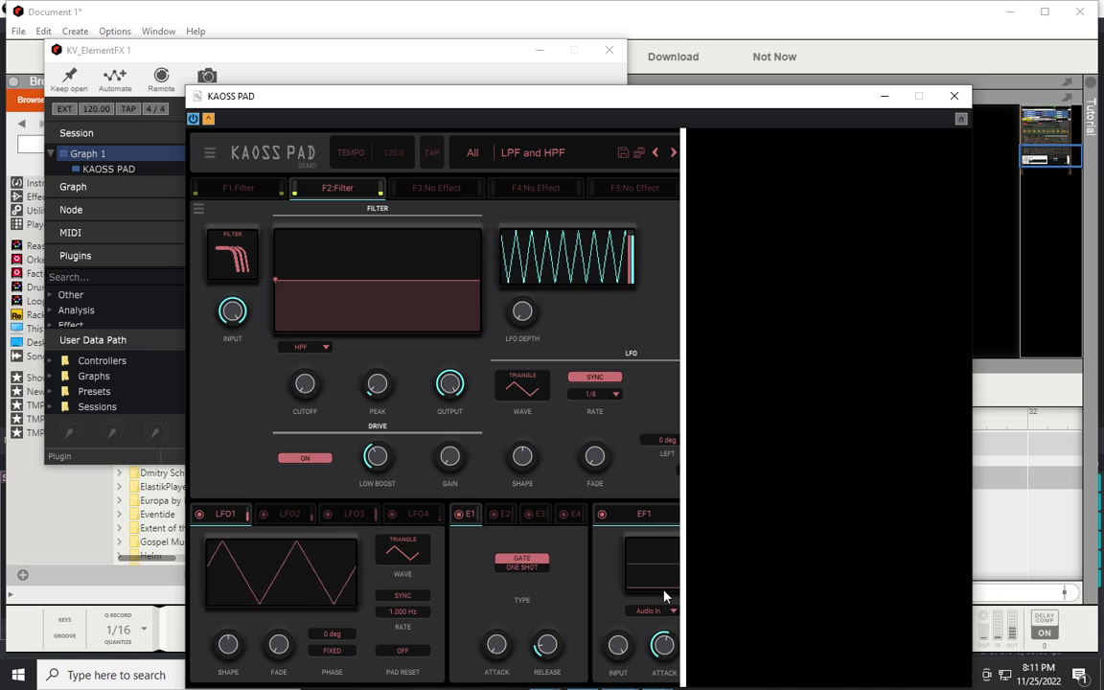
mouse_move(662, 648)
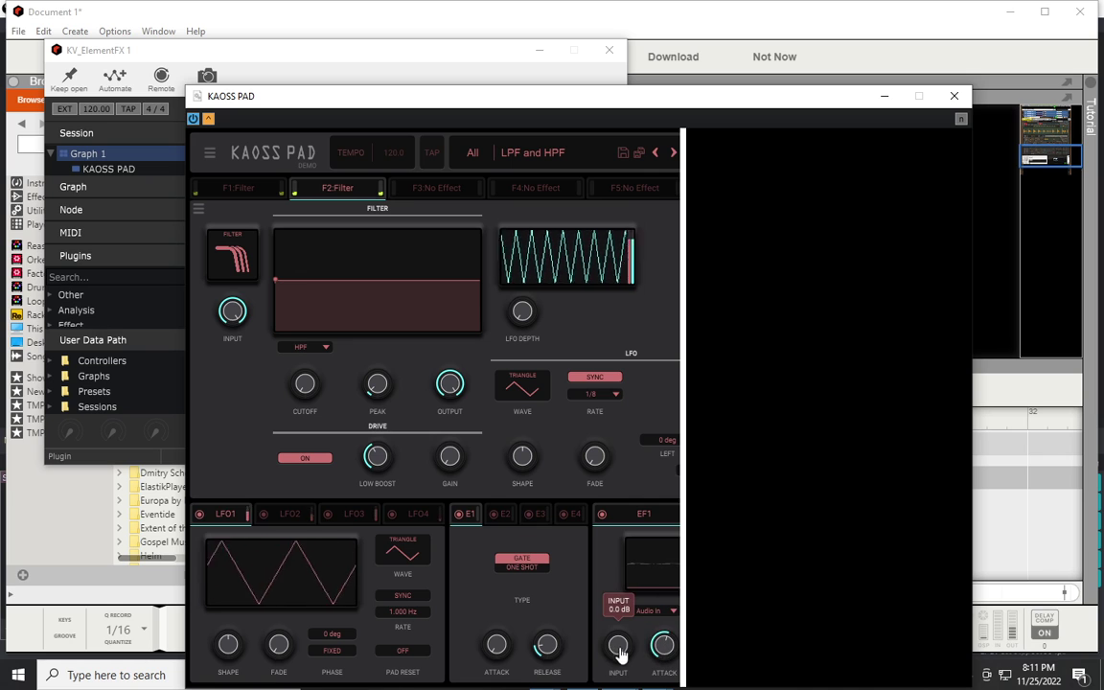
mouse_move(620, 650)
drag(623, 658, 639, 627)
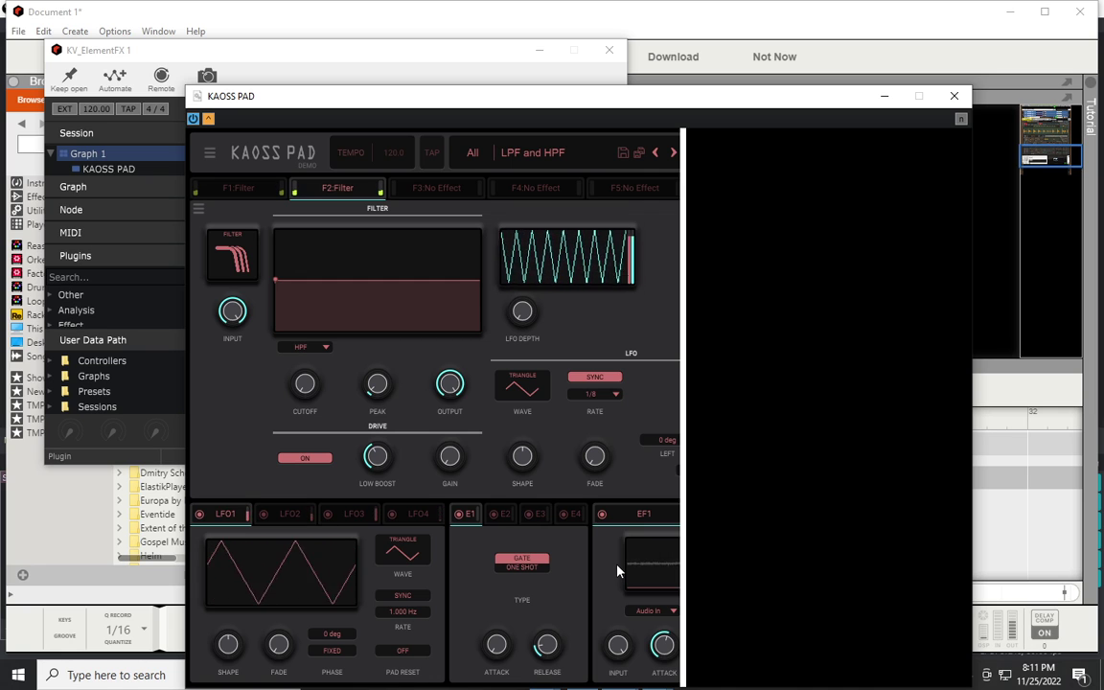
Minimize the KAOSS PAD window and reopen it from its node in the Element graph.
click(886, 96)
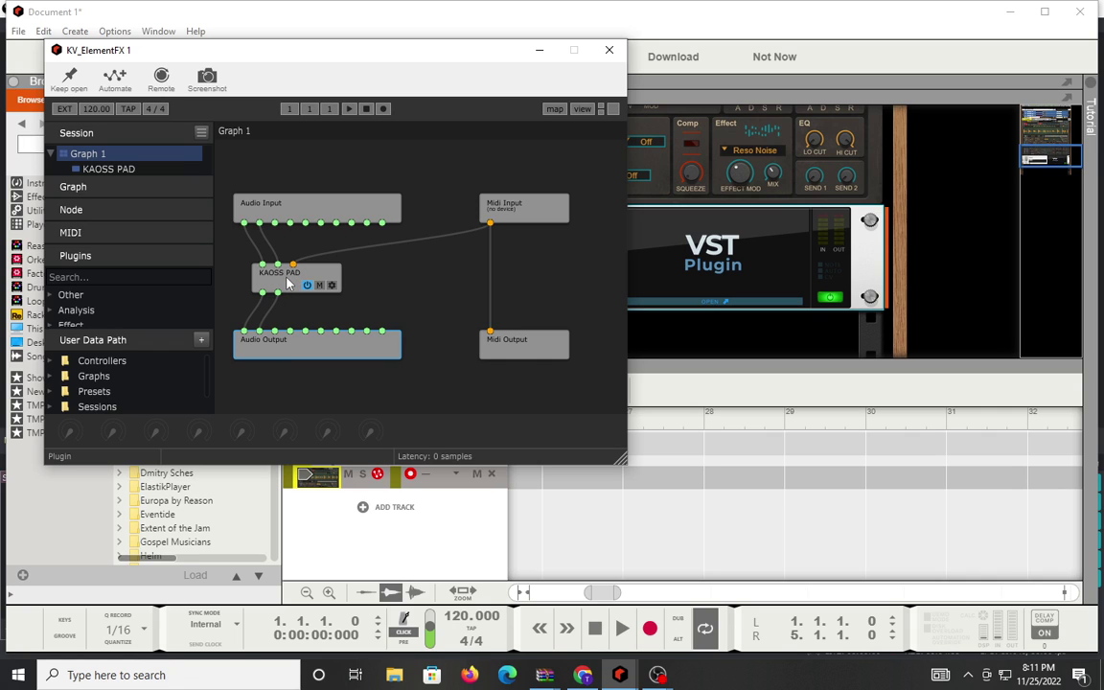
click(289, 284)
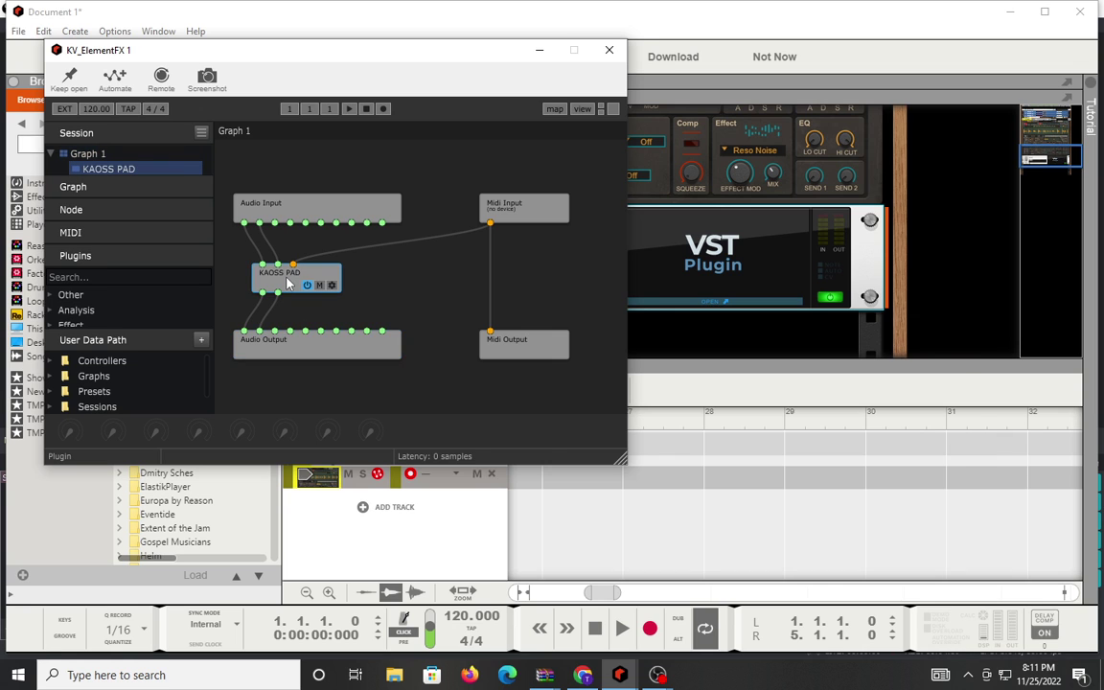
double_click(289, 284)
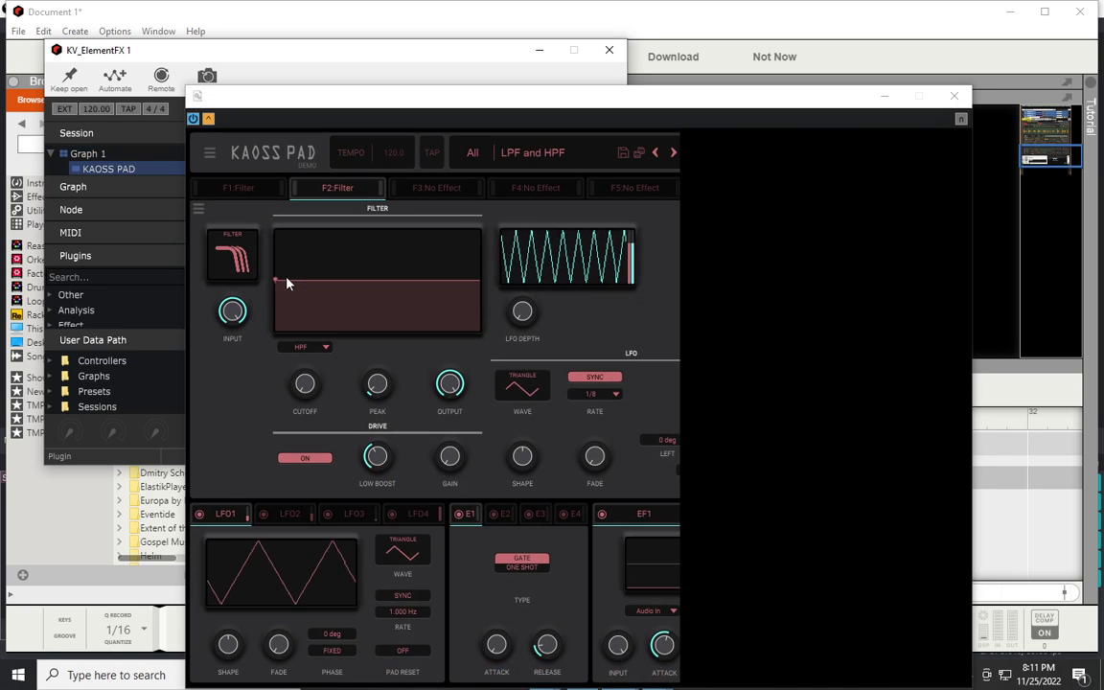
Step through effect slots F3, F4 and F5, ending on the empty F5.
click(414, 195)
click(526, 192)
click(617, 195)
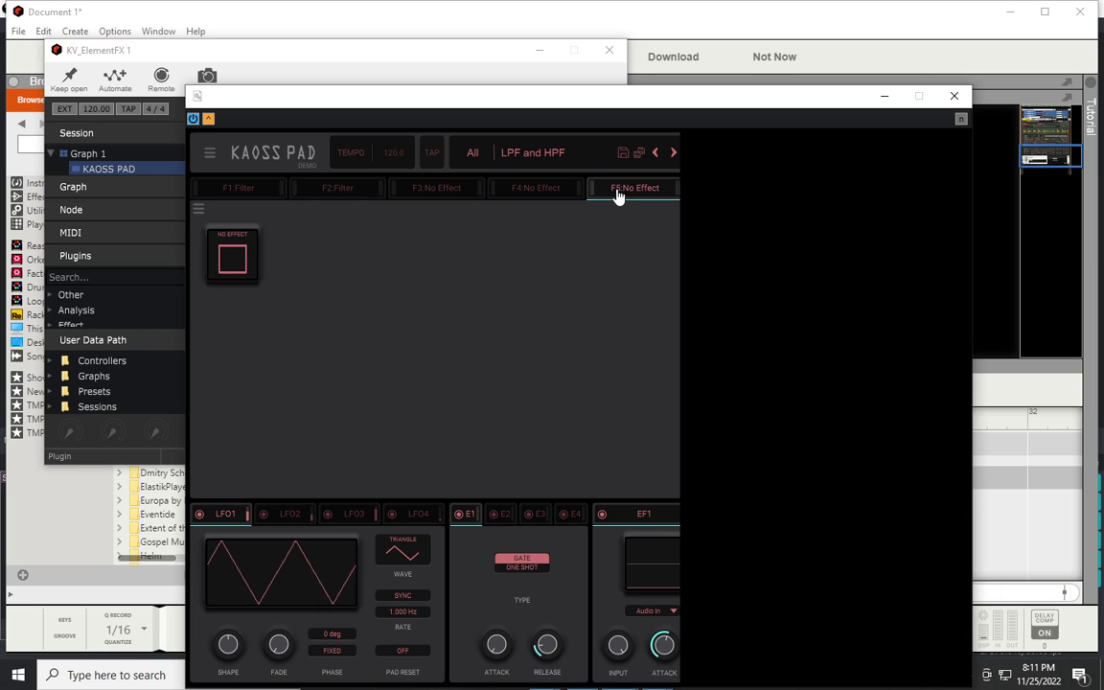
Filter programs to the Oscillator category, try Star Gazer, then load Xross Lead.
click(518, 156)
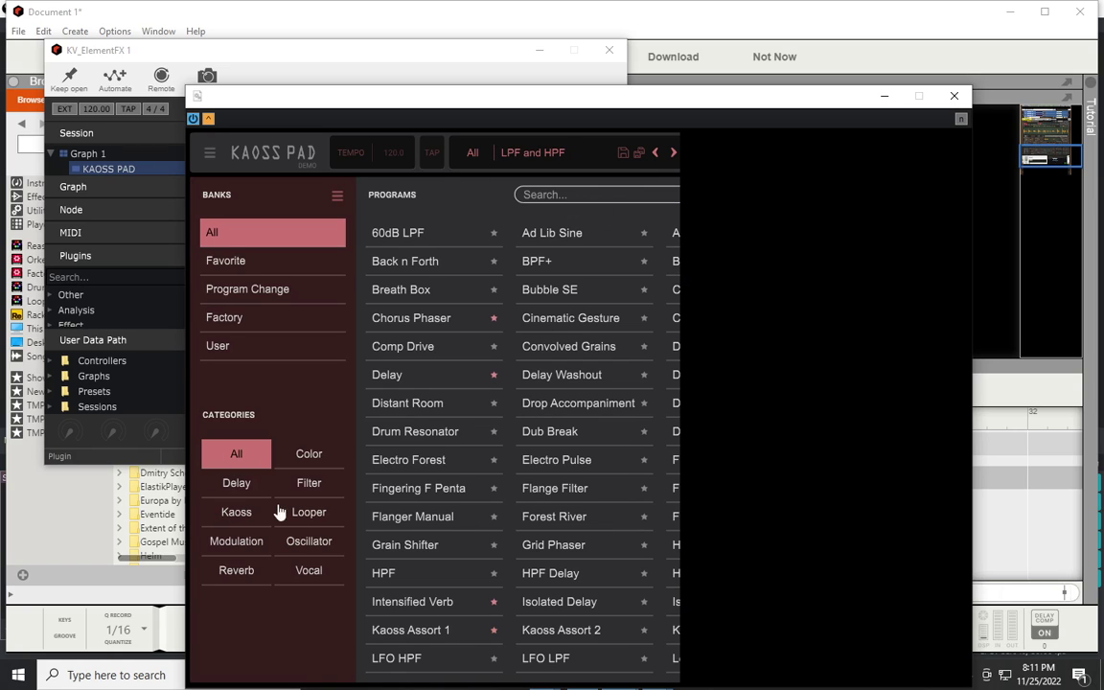
click(302, 548)
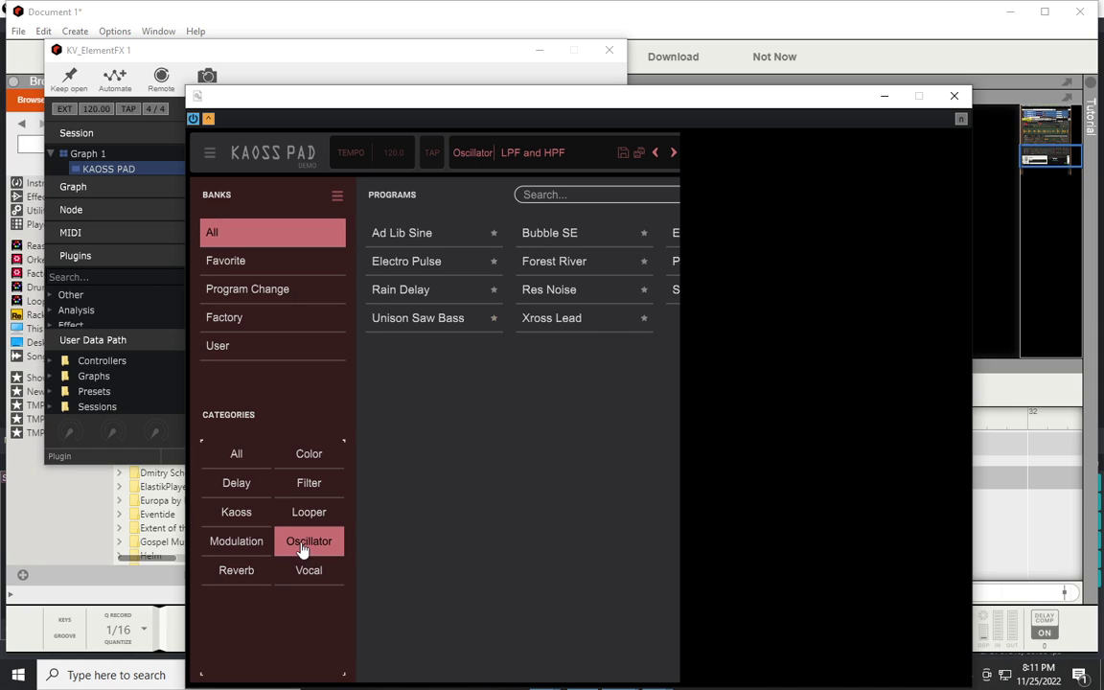
click(675, 294)
click(962, 120)
click(765, 143)
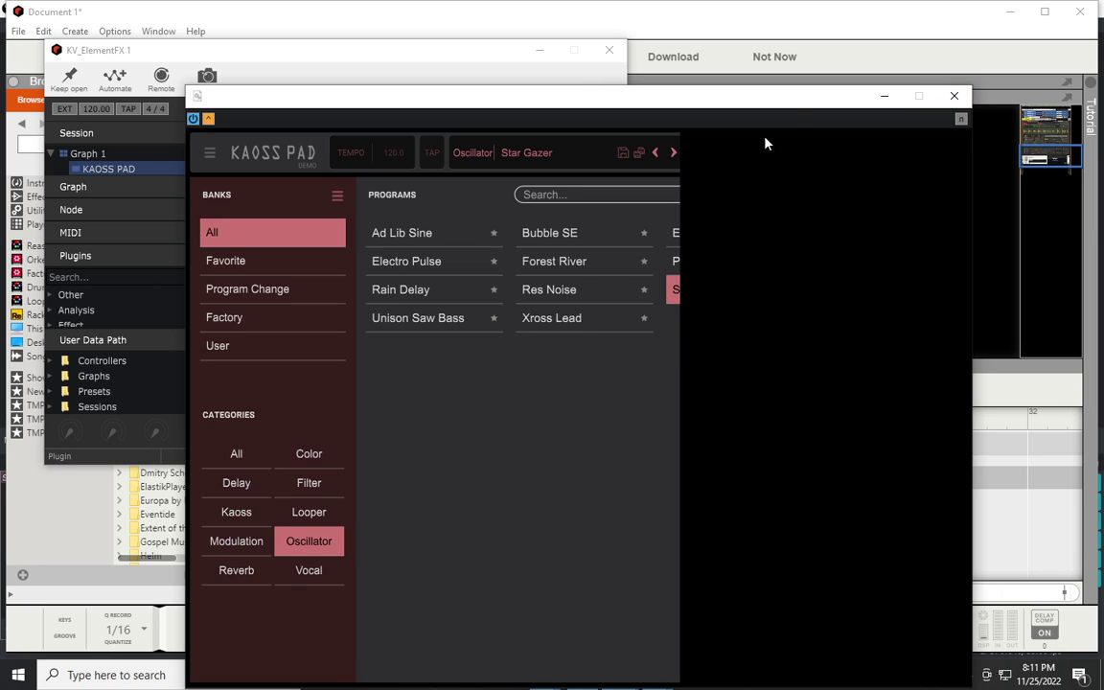
click(550, 319)
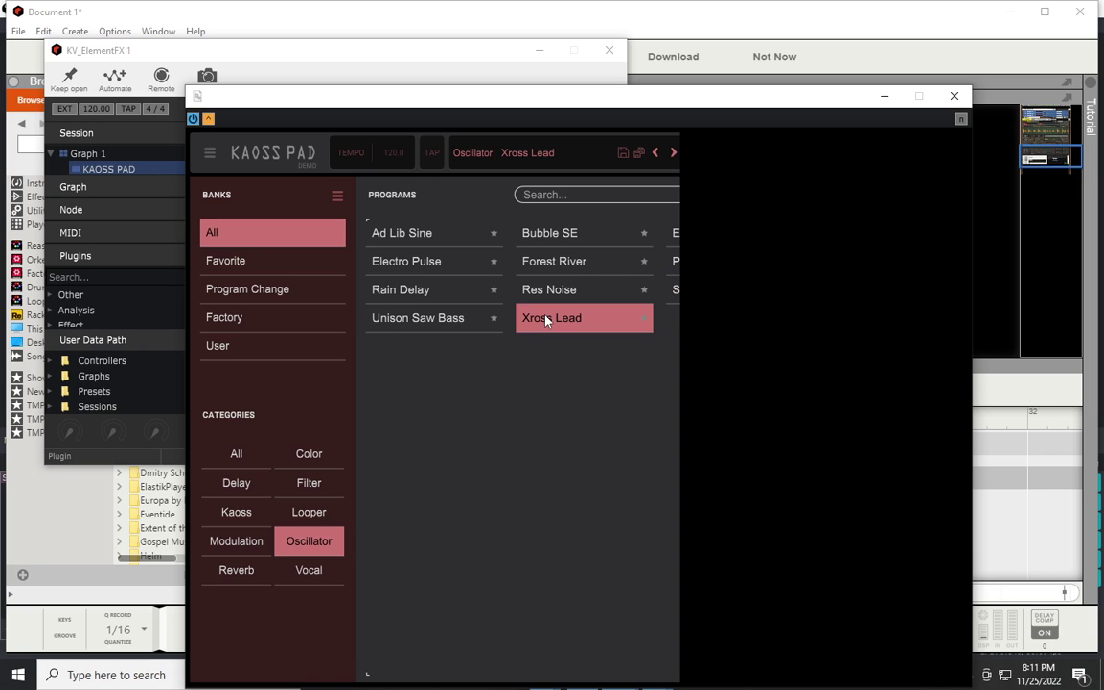
click(546, 320)
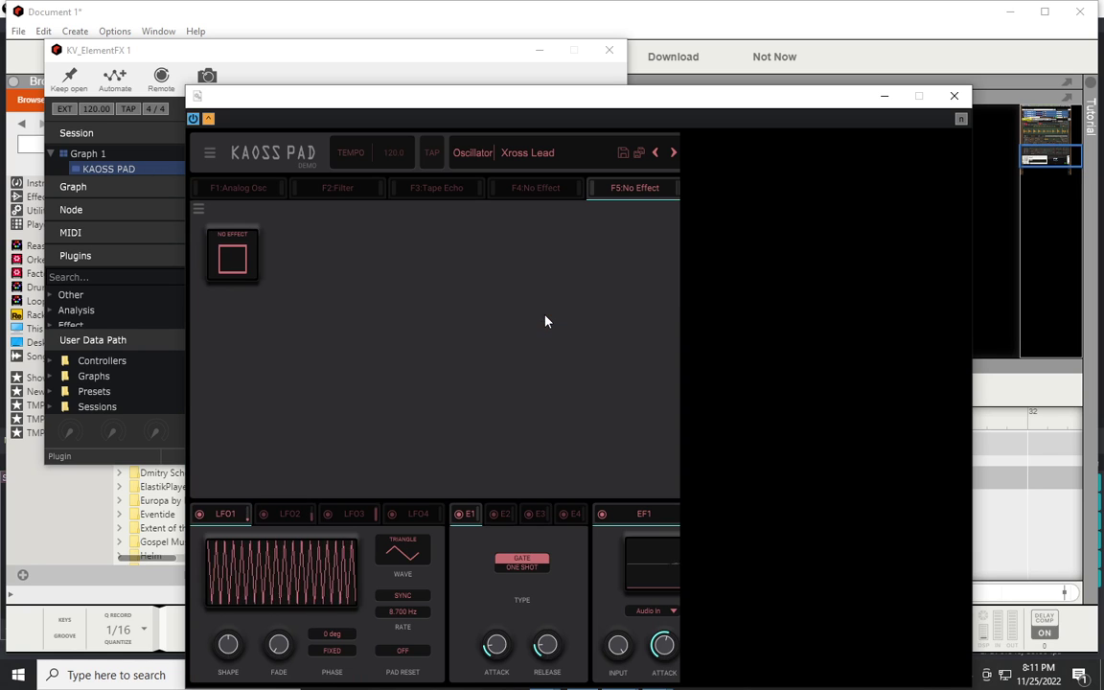
Set the plugin view size to 50% and return to the main touch-pad panel.
click(210, 156)
click(210, 156)
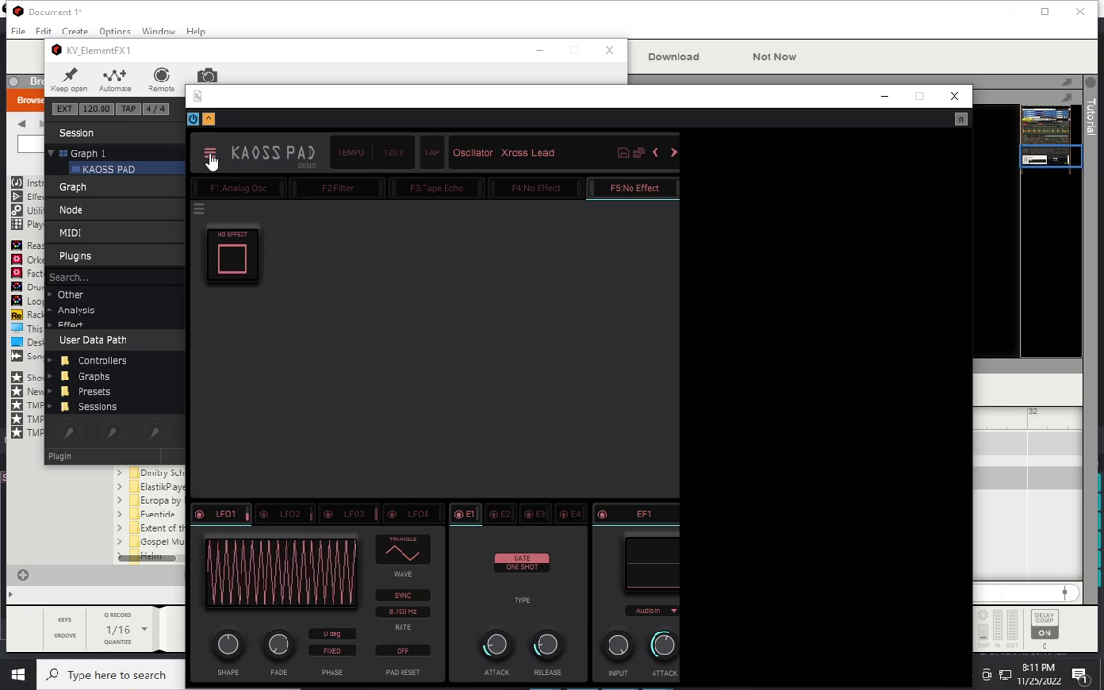
click(210, 156)
mouse_move(217, 187)
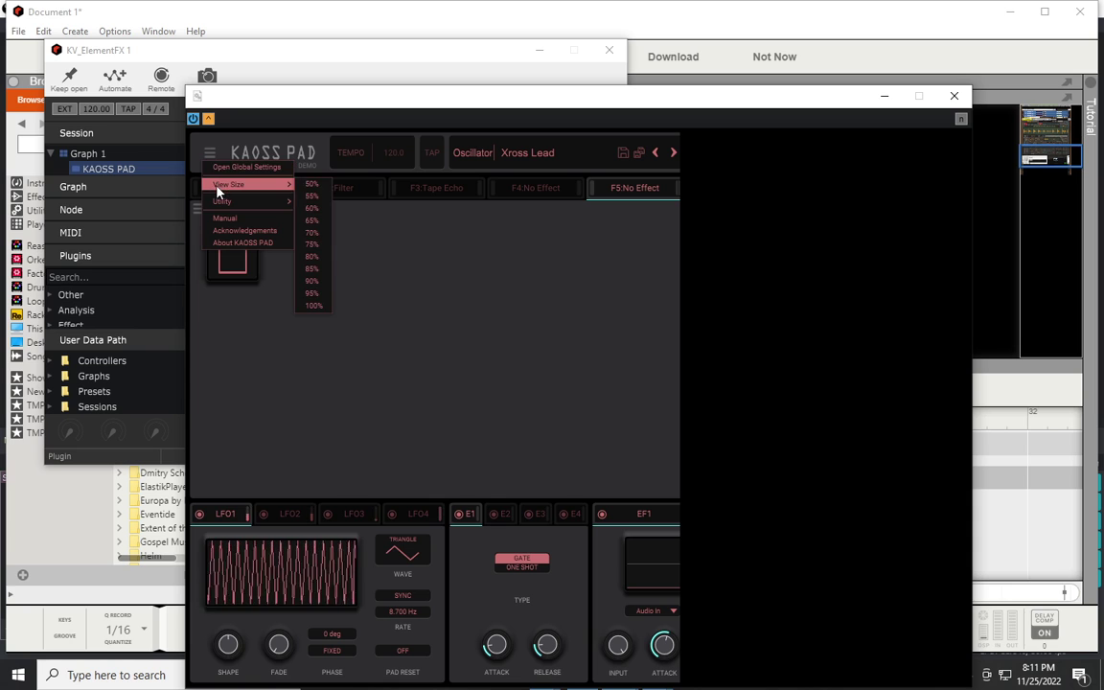
click(322, 200)
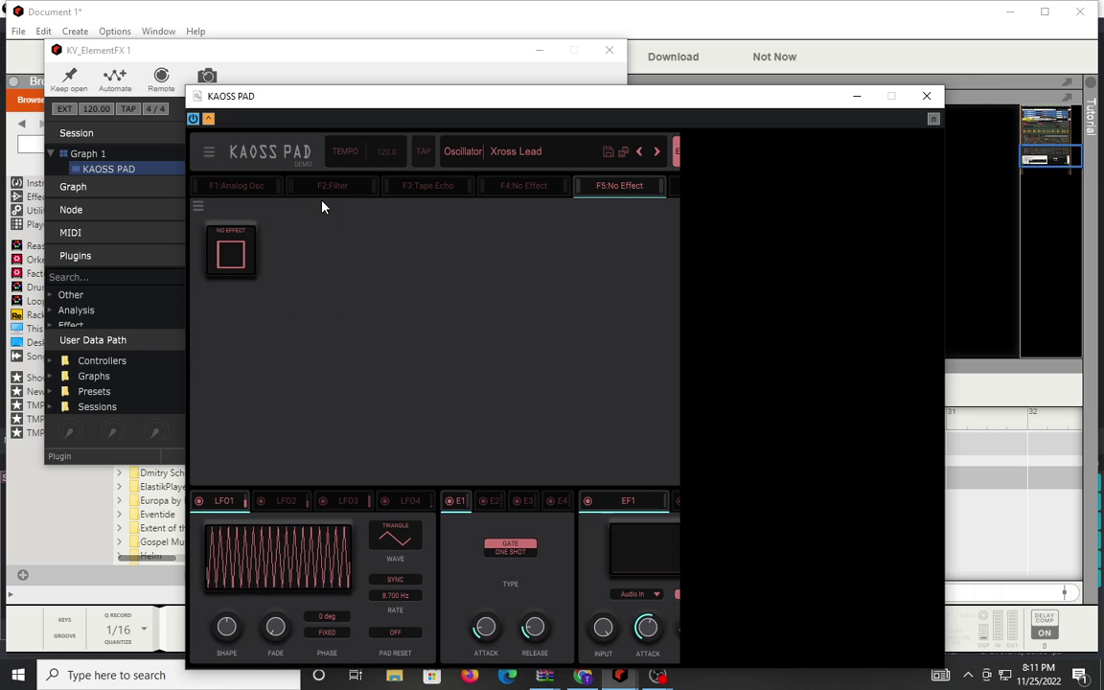
click(206, 155)
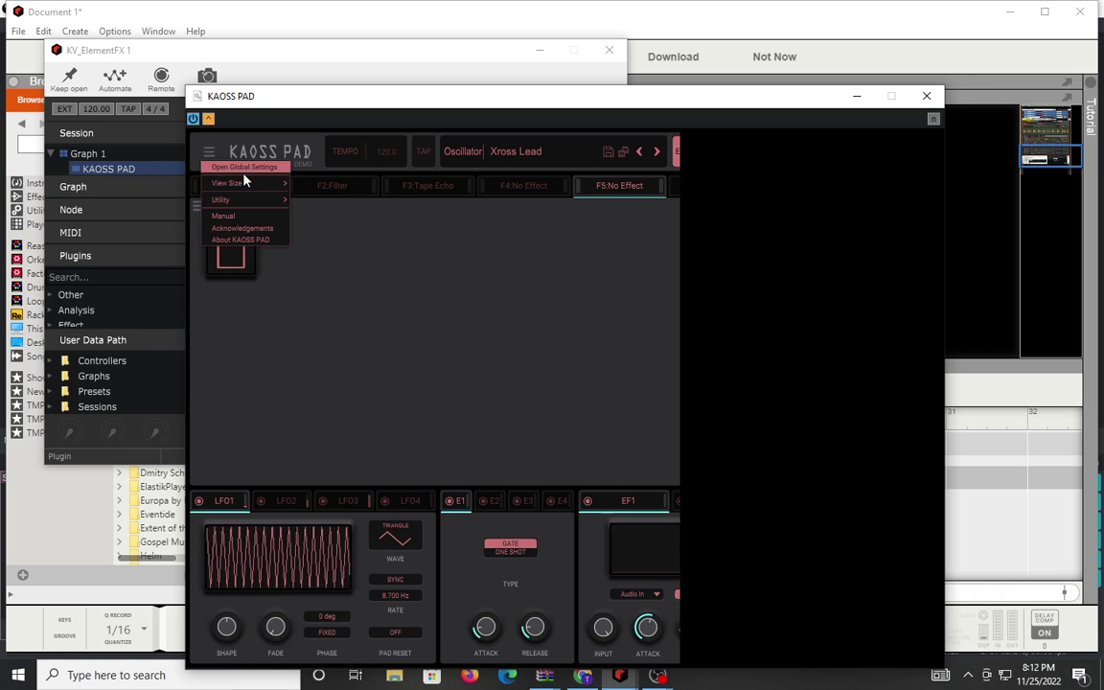
mouse_move(246, 183)
click(307, 187)
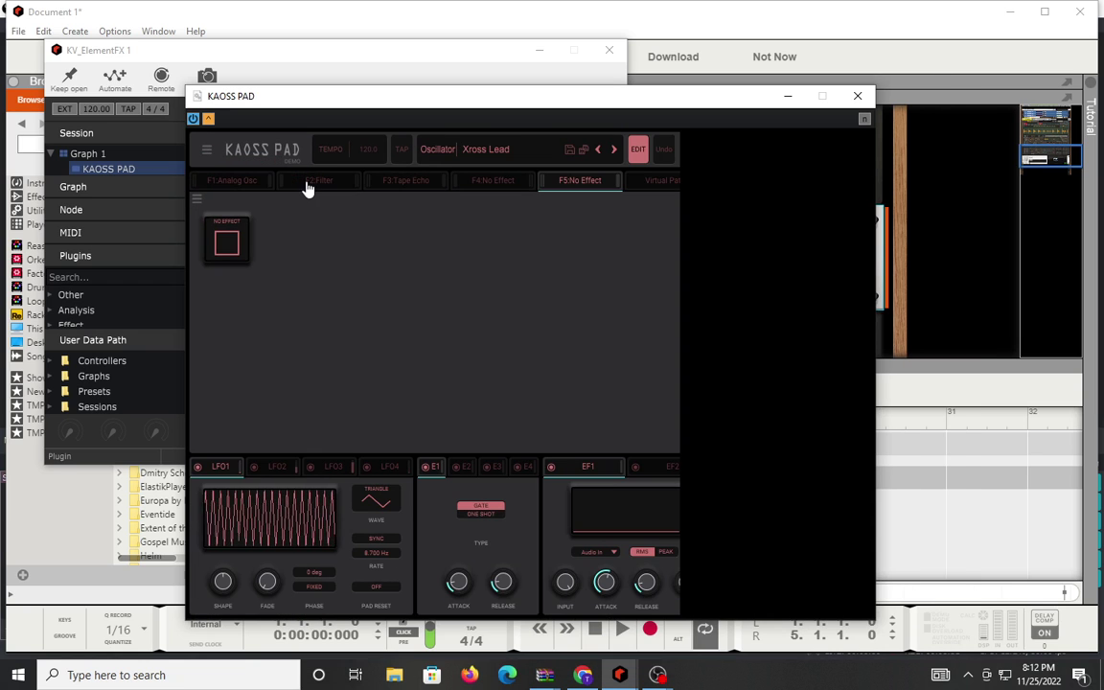
click(638, 151)
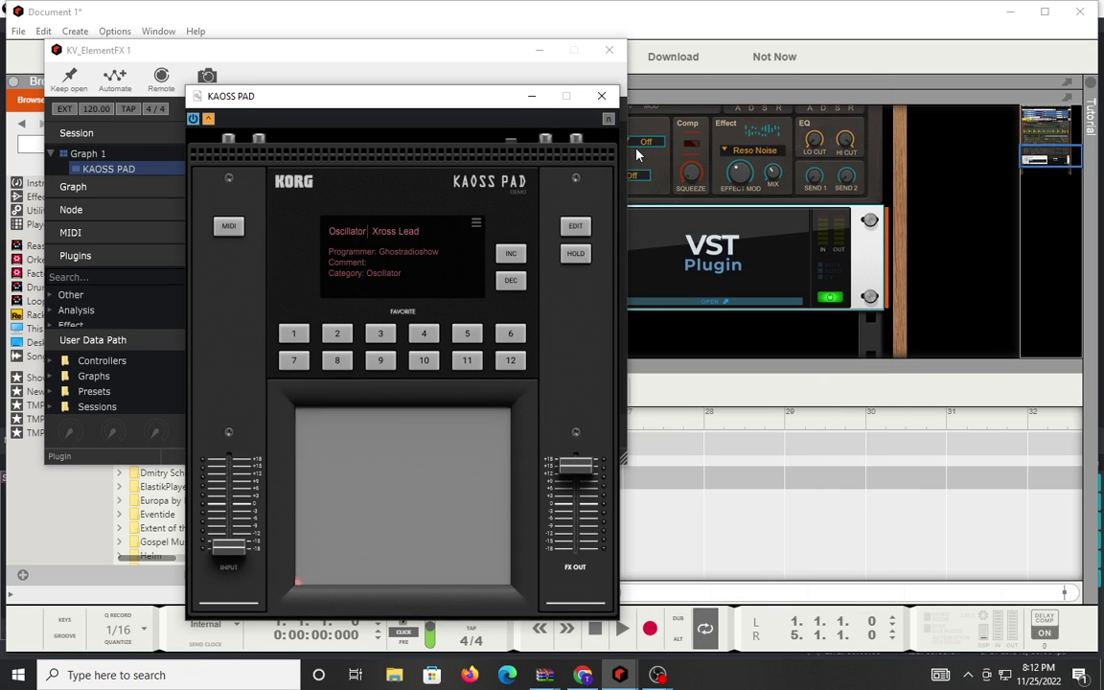
Perform Xross Lead on the touch pad, adjusting the effect output volume.
click(329, 456)
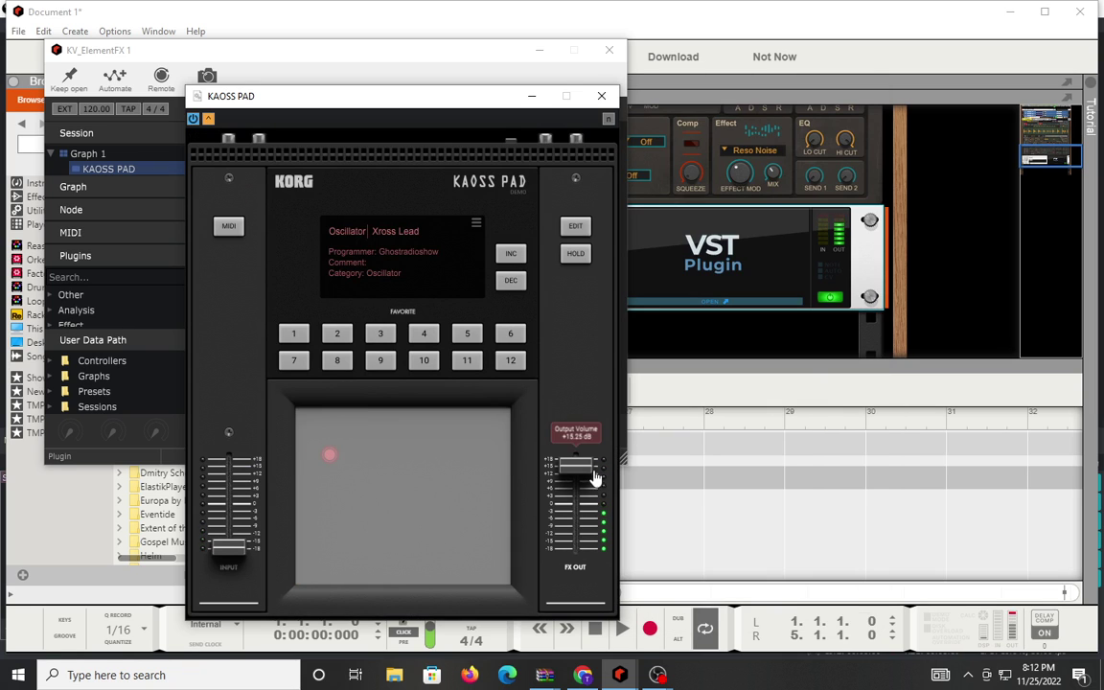
drag(594, 480, 588, 514)
drag(331, 457, 442, 477)
drag(437, 432, 354, 549)
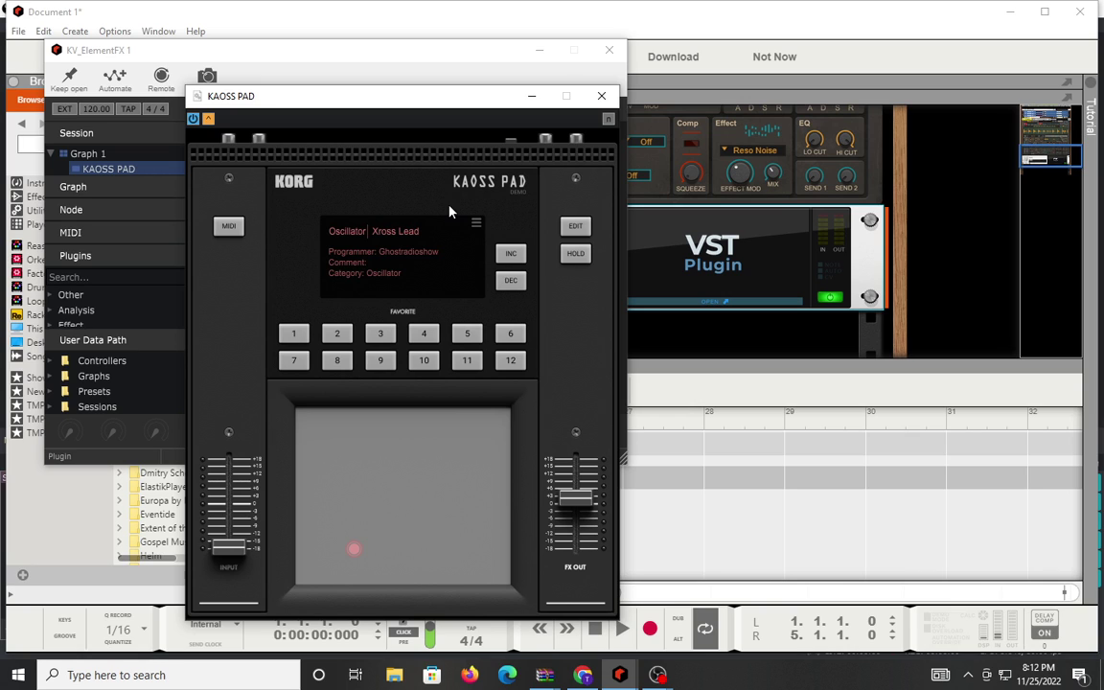
drag(352, 552, 370, 475)
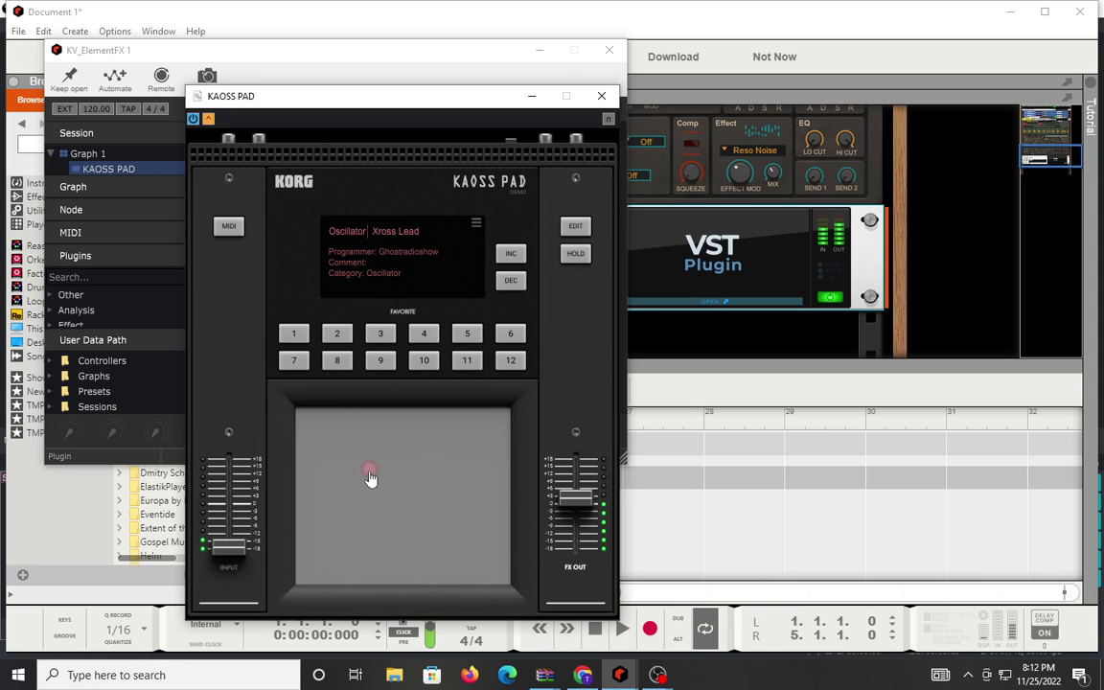
Load Stepping FM, play it on the pad and lower FX OUT to -4.25 dB.
click(388, 234)
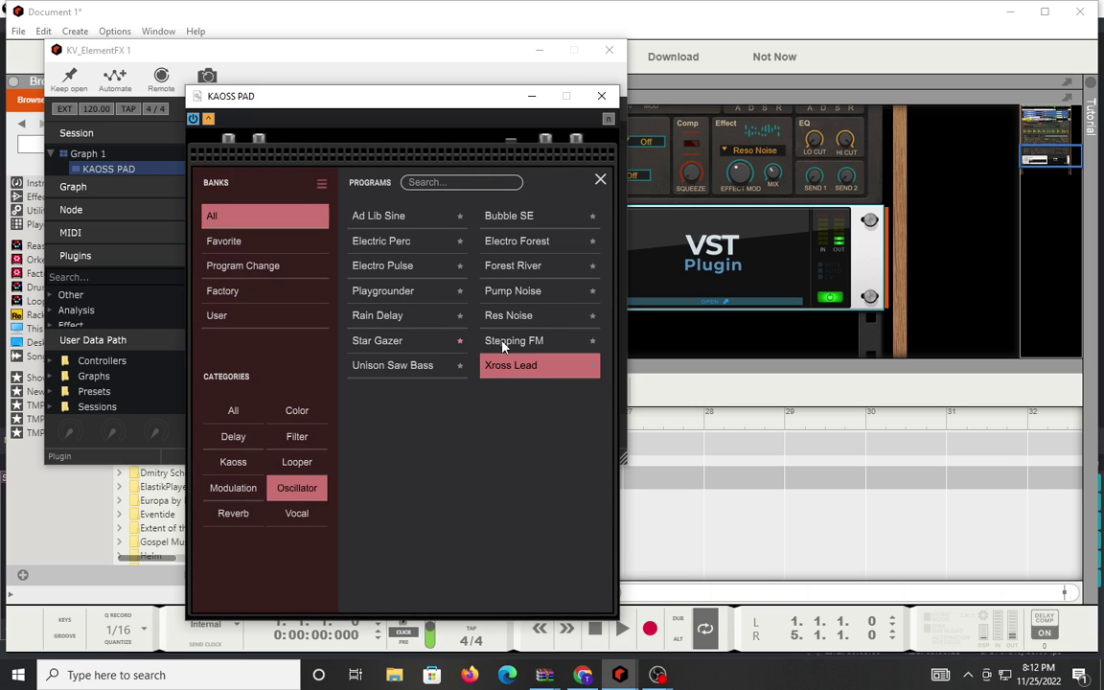
click(503, 342)
click(506, 344)
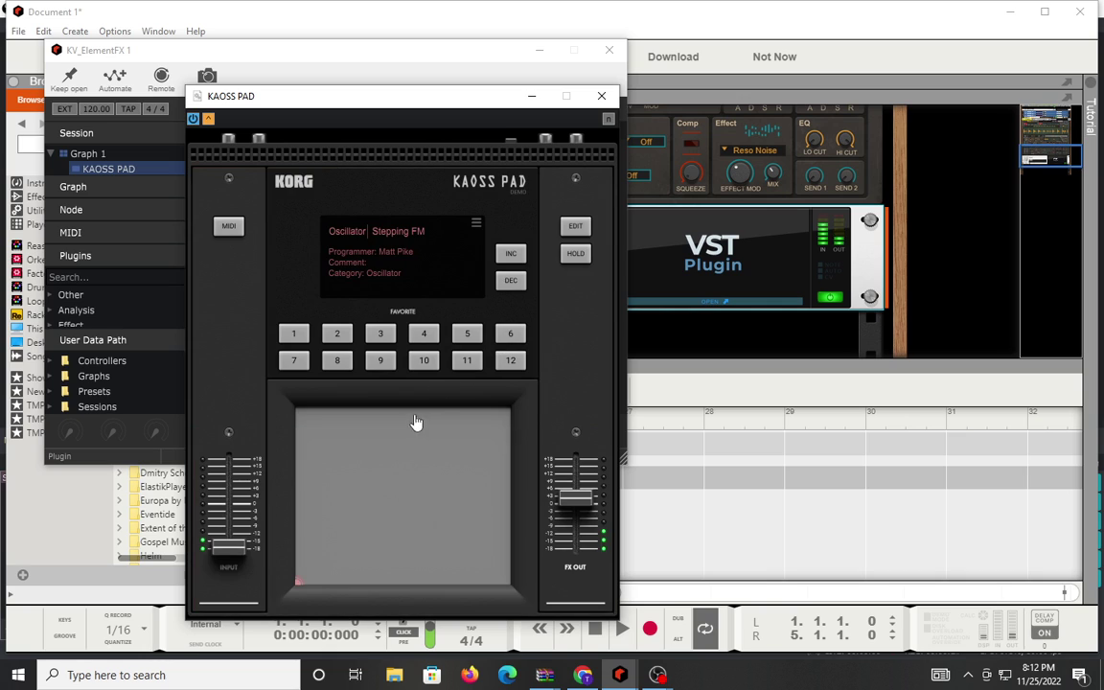
drag(367, 486, 373, 543)
drag(578, 499, 576, 520)
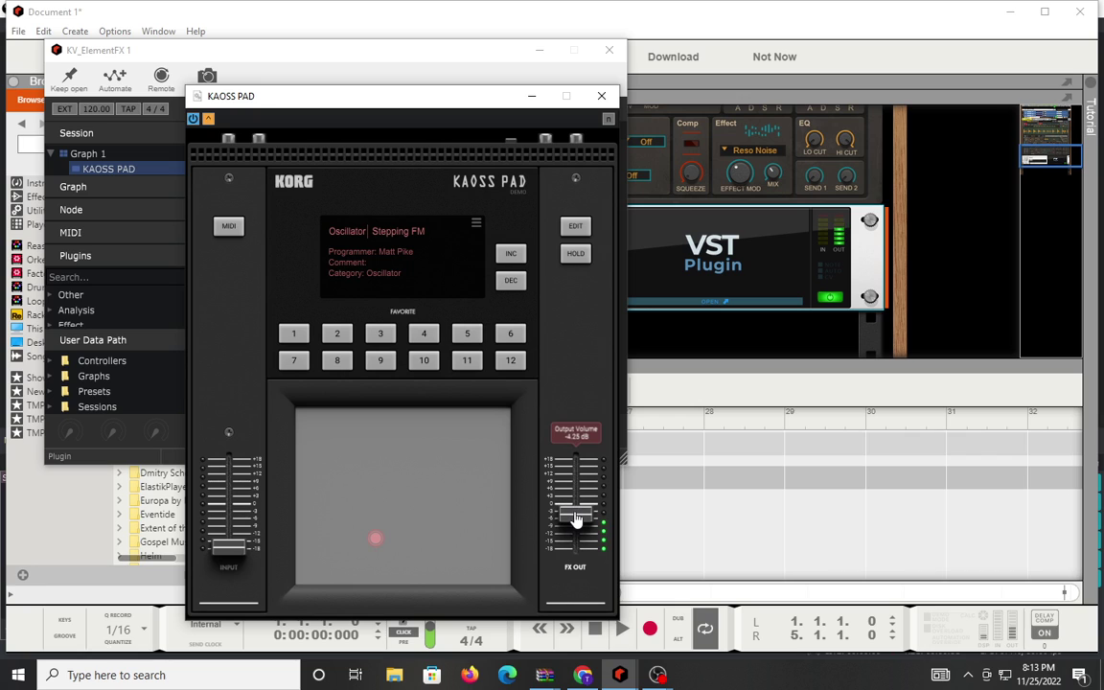
Recall favourite 6, Intensified Verb, on KAOSS PAD and push FX OUT to maximum.
click(292, 337)
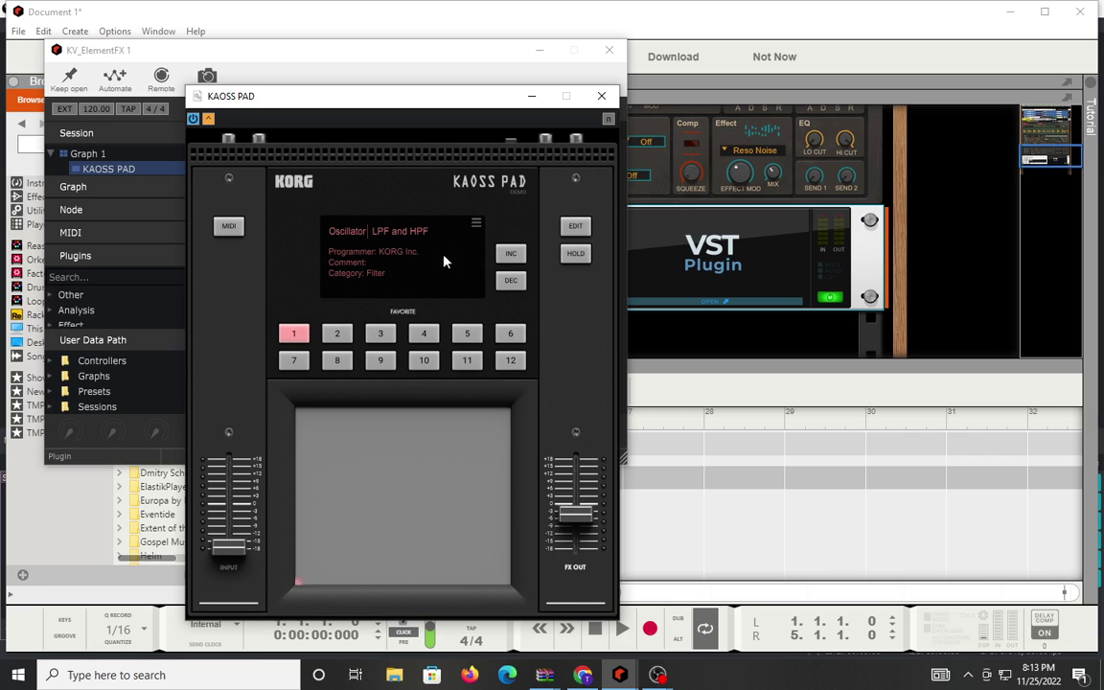
click(510, 335)
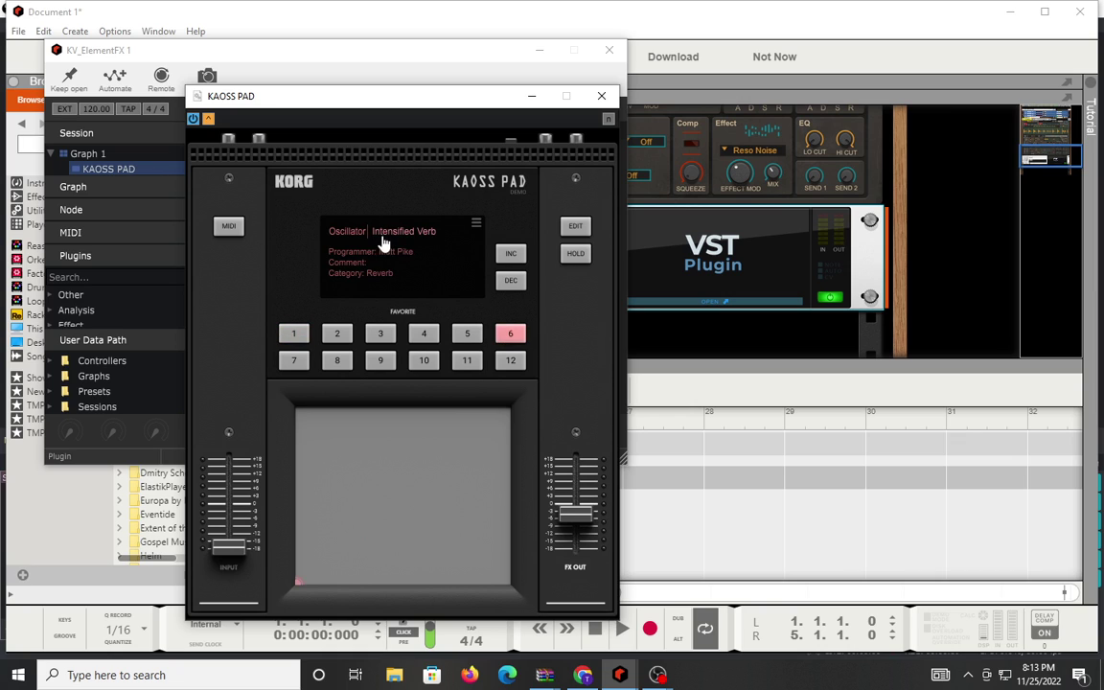
drag(363, 462, 463, 416)
drag(576, 516, 575, 466)
Play Intensified Verb across the pad, latching a position with HOLD and then releasing it.
click(398, 447)
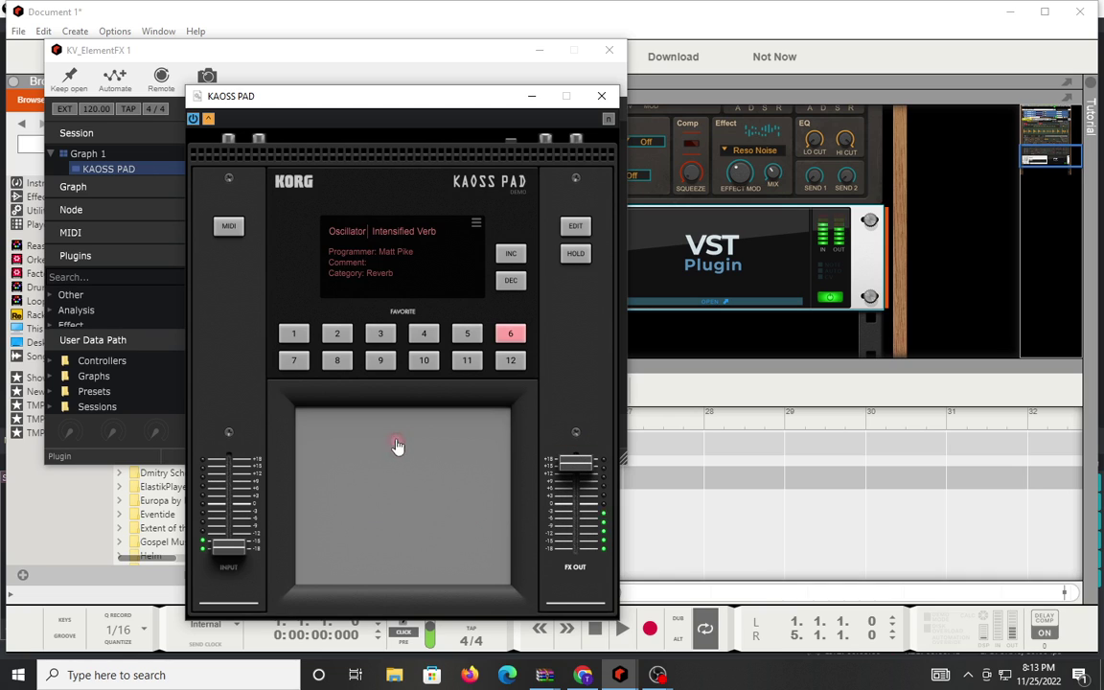
drag(398, 446, 420, 459)
drag(422, 458, 415, 561)
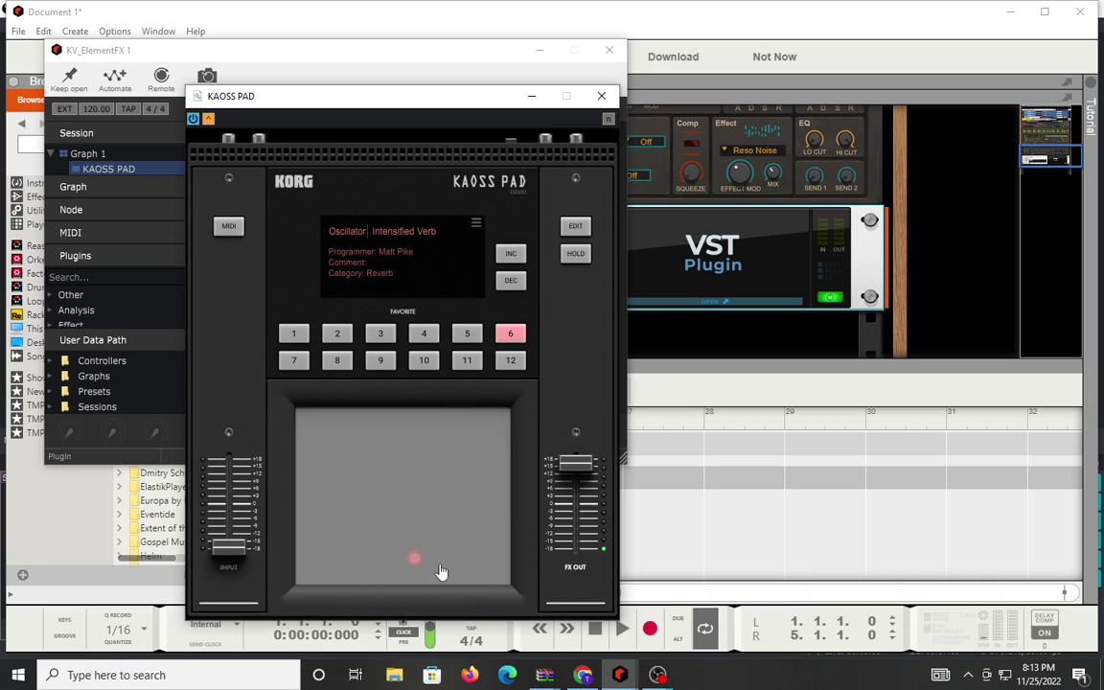
click(401, 443)
click(576, 253)
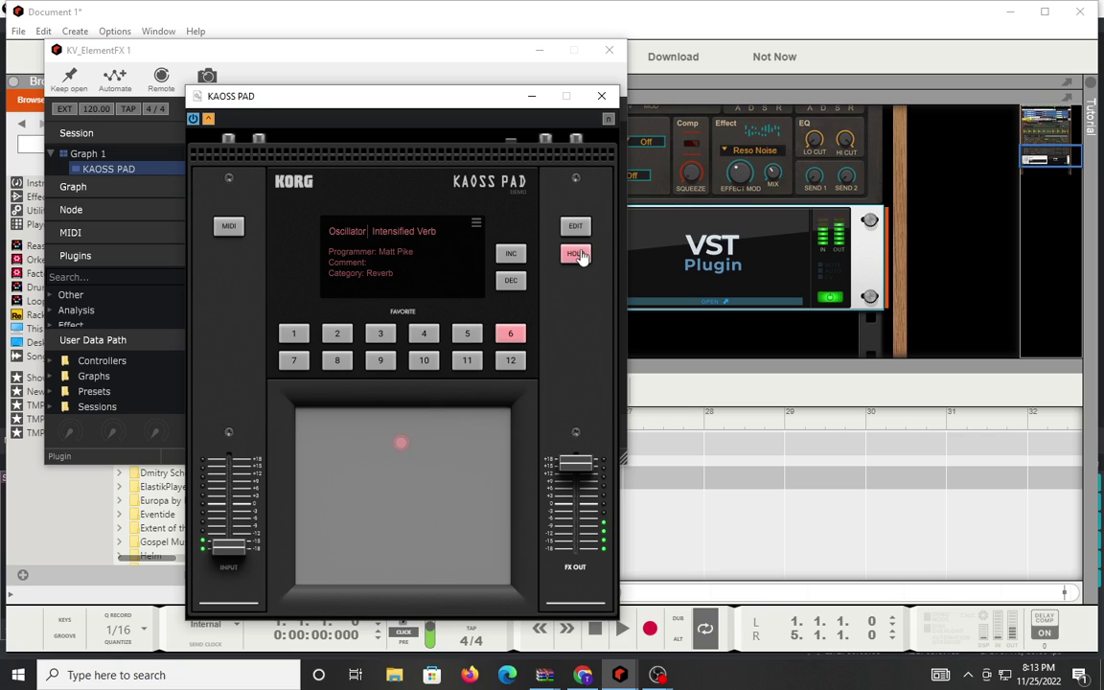
drag(389, 451, 453, 448)
click(572, 257)
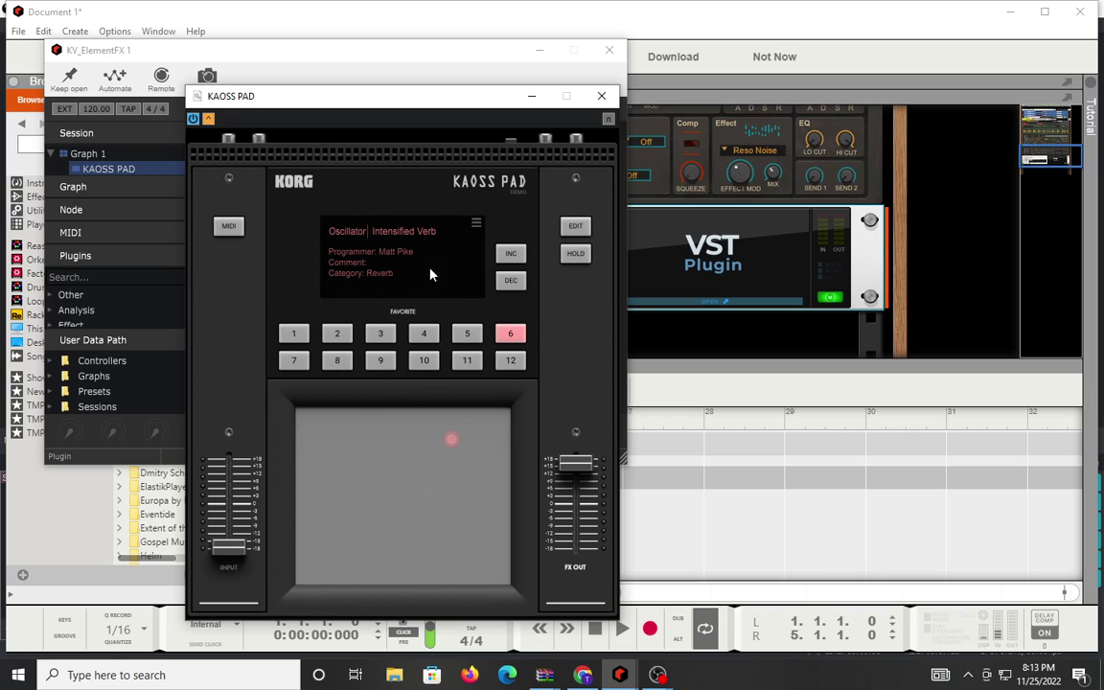
Load the Filter-category Flange Filter program and sweep it across the touch pad.
click(408, 237)
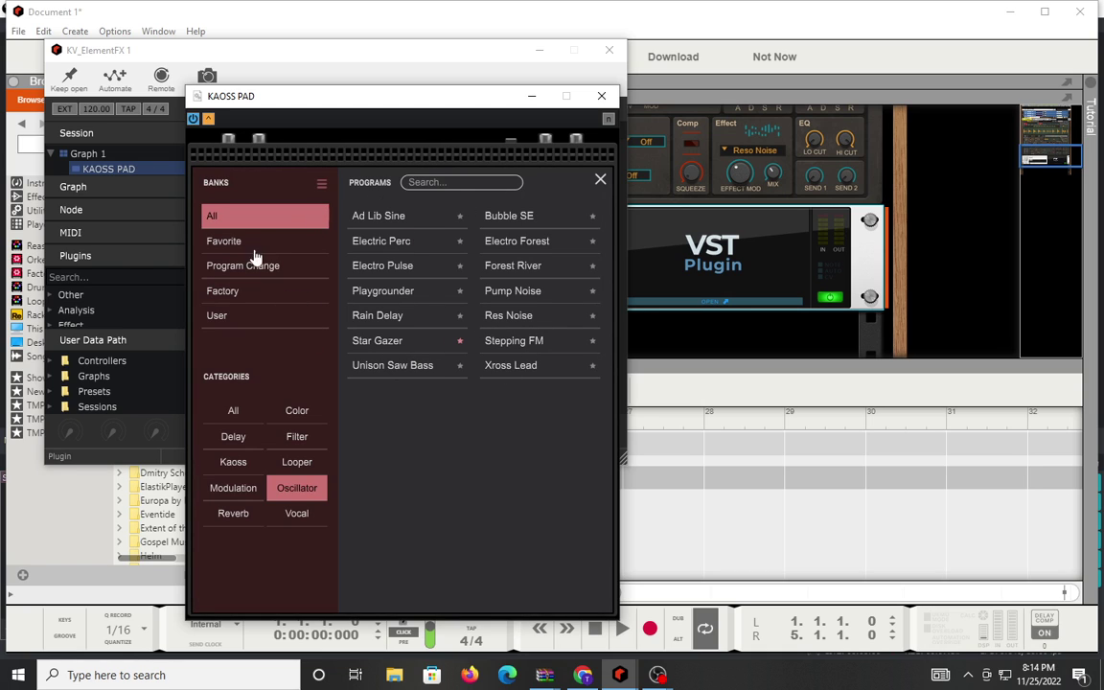
click(292, 437)
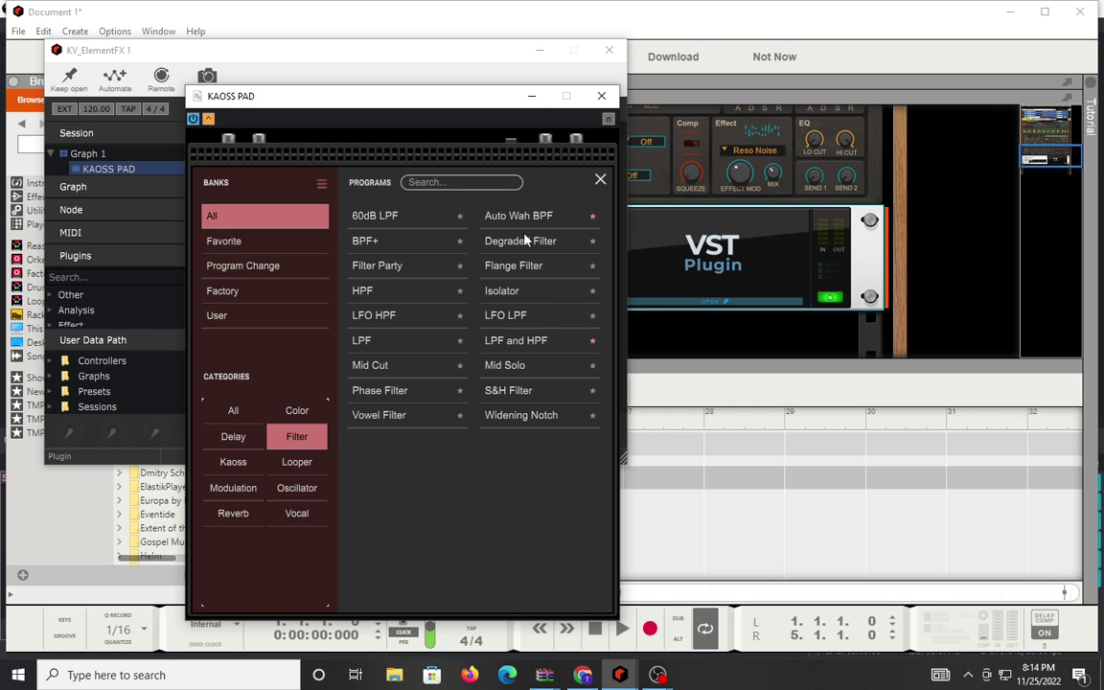
click(397, 418)
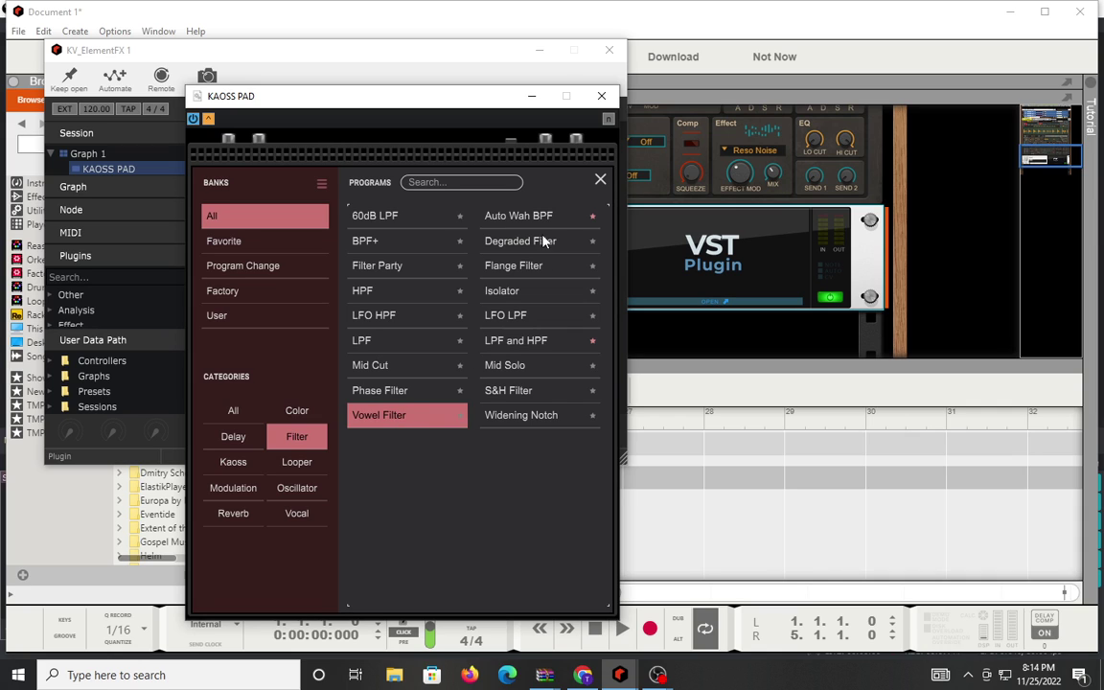
double_click(520, 267)
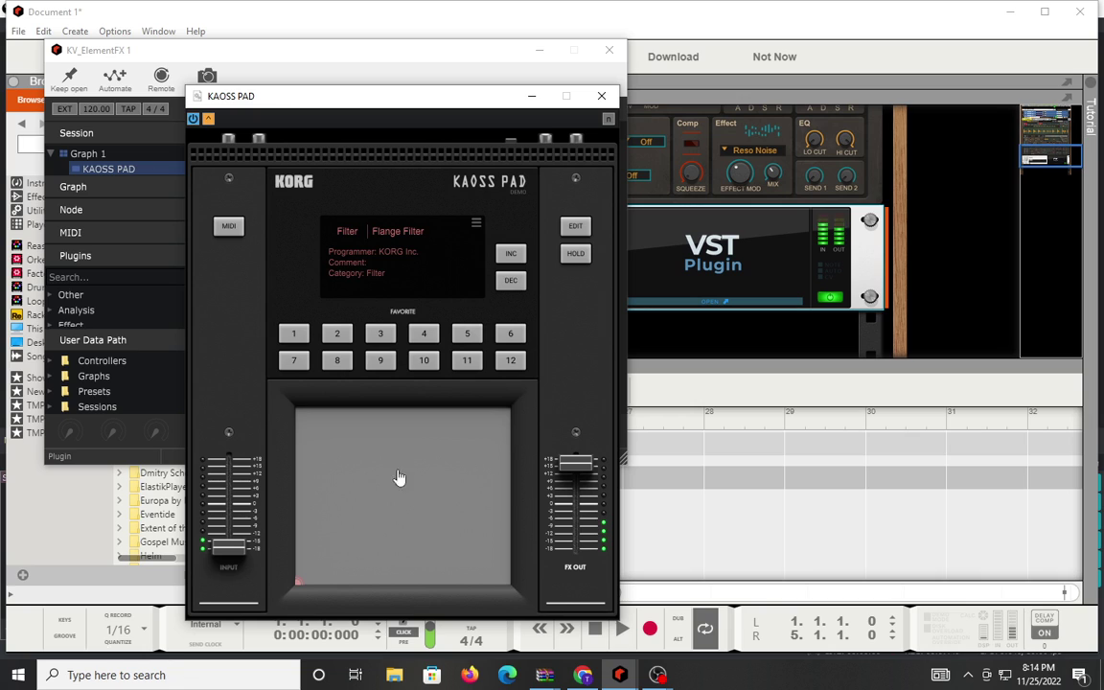
click(411, 454)
mouse_move(410, 455)
mouse_down()
mouse_move(468, 482)
mouse_move(429, 429)
mouse_move(366, 499)
mouse_move(344, 547)
mouse_move(335, 506)
mouse_move(318, 535)
mouse_move(402, 504)
mouse_move(427, 531)
mouse_move(401, 544)
mouse_move(387, 510)
mouse_move(483, 441)
mouse_move(394, 439)
mouse_up()
Load S&H Filter, play it on the pad, and reopen the program browser.
click(381, 242)
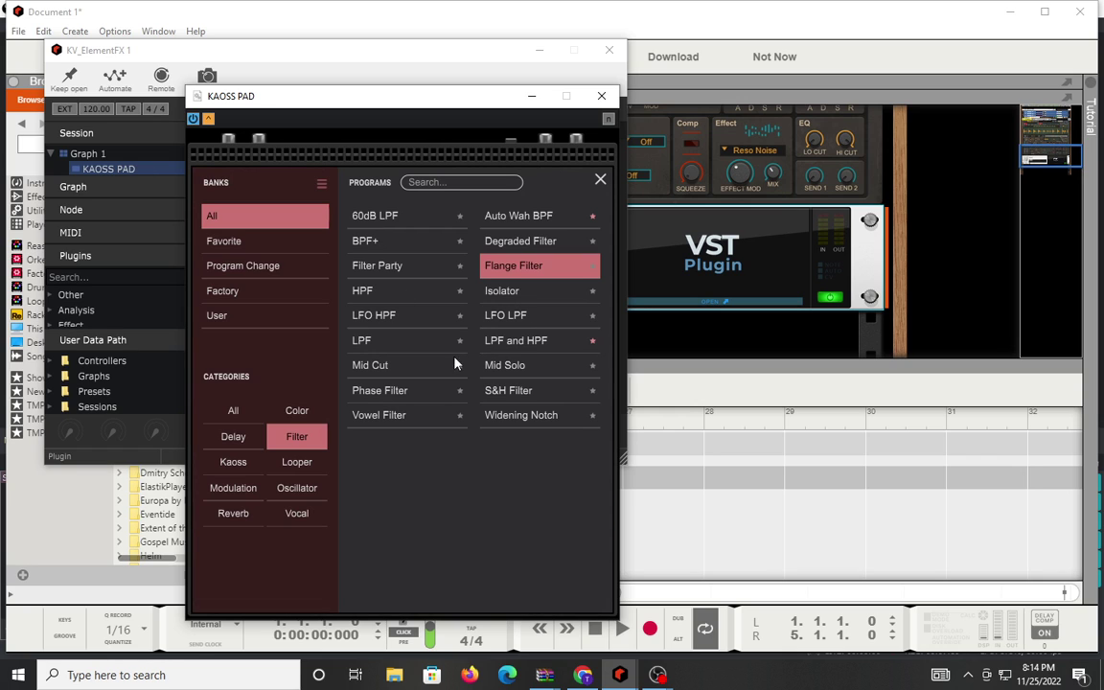
double_click(508, 392)
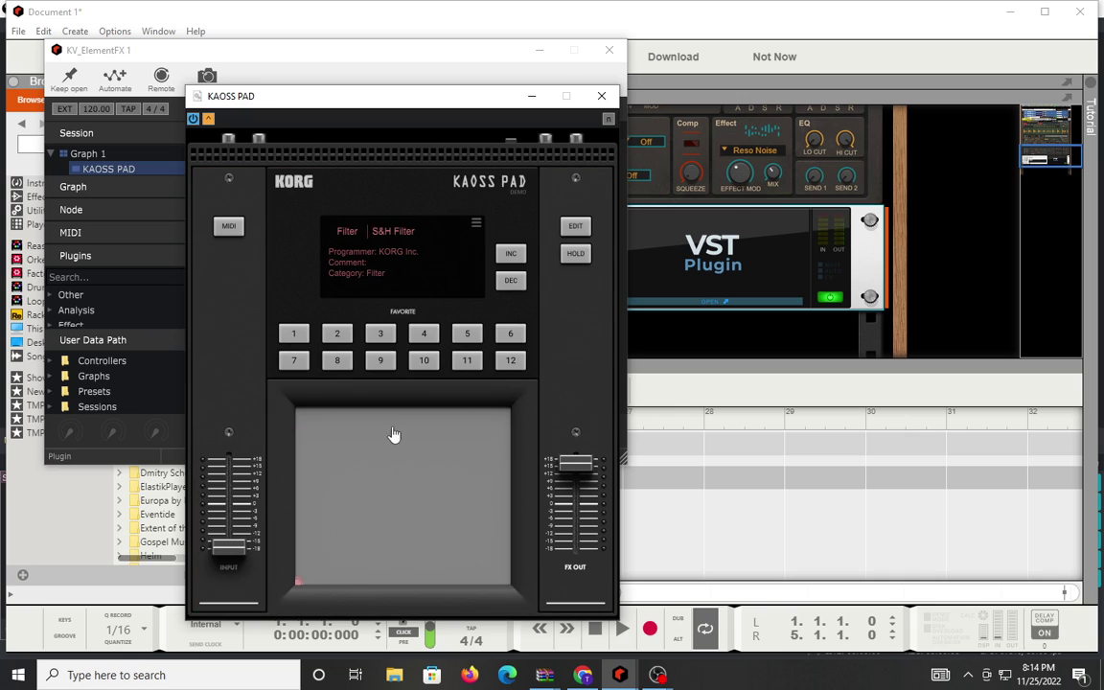
drag(394, 436, 479, 434)
click(387, 242)
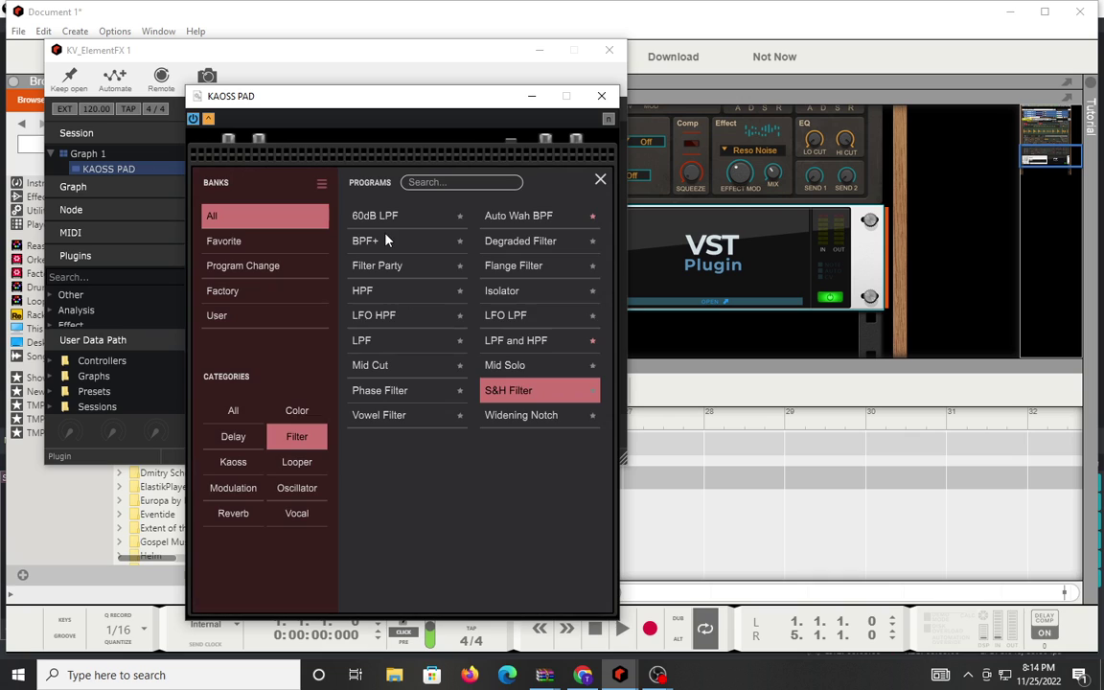
Load the Color-category Kaossette Tape program and play it on the X/Y pad.
click(301, 410)
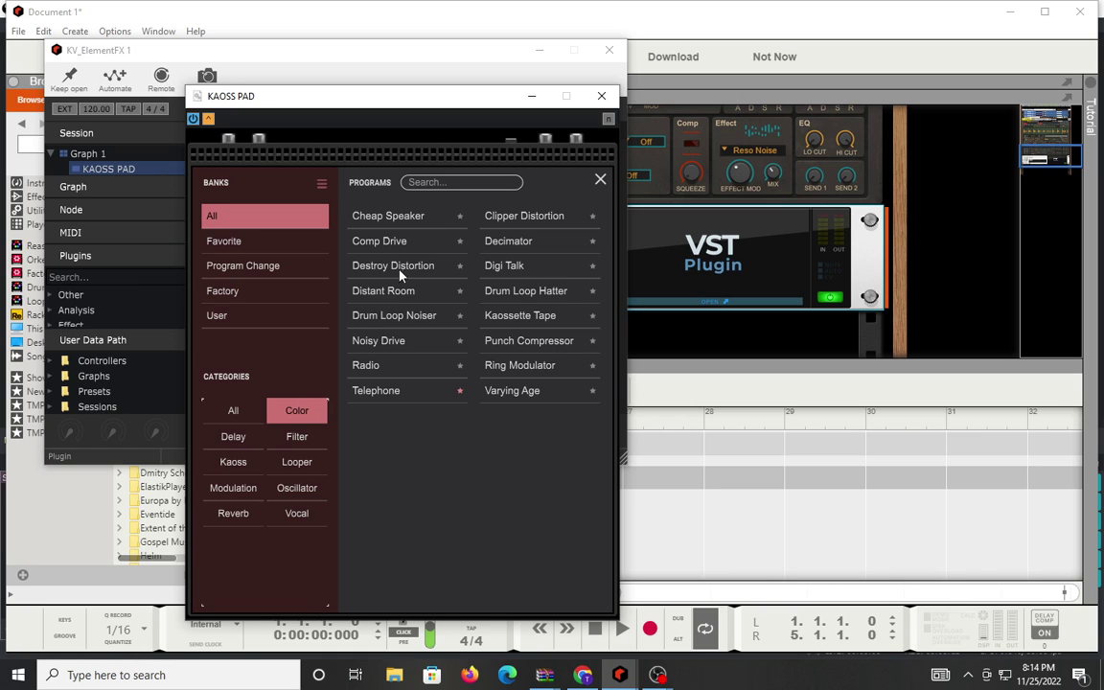
click(522, 317)
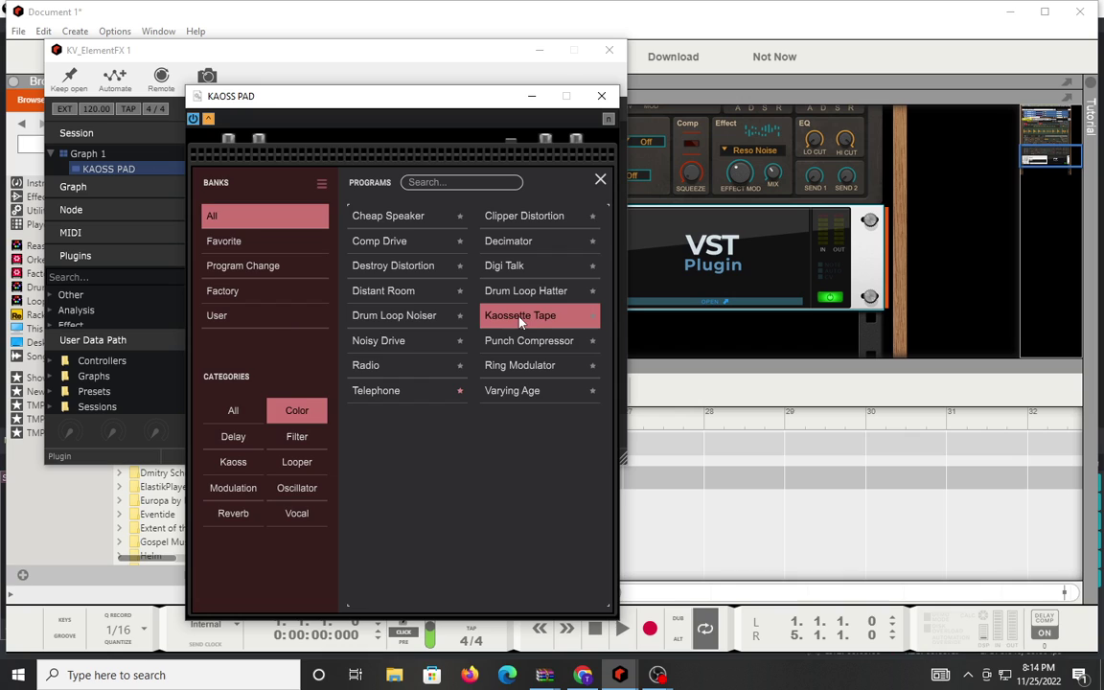
double_click(519, 319)
drag(388, 423, 354, 543)
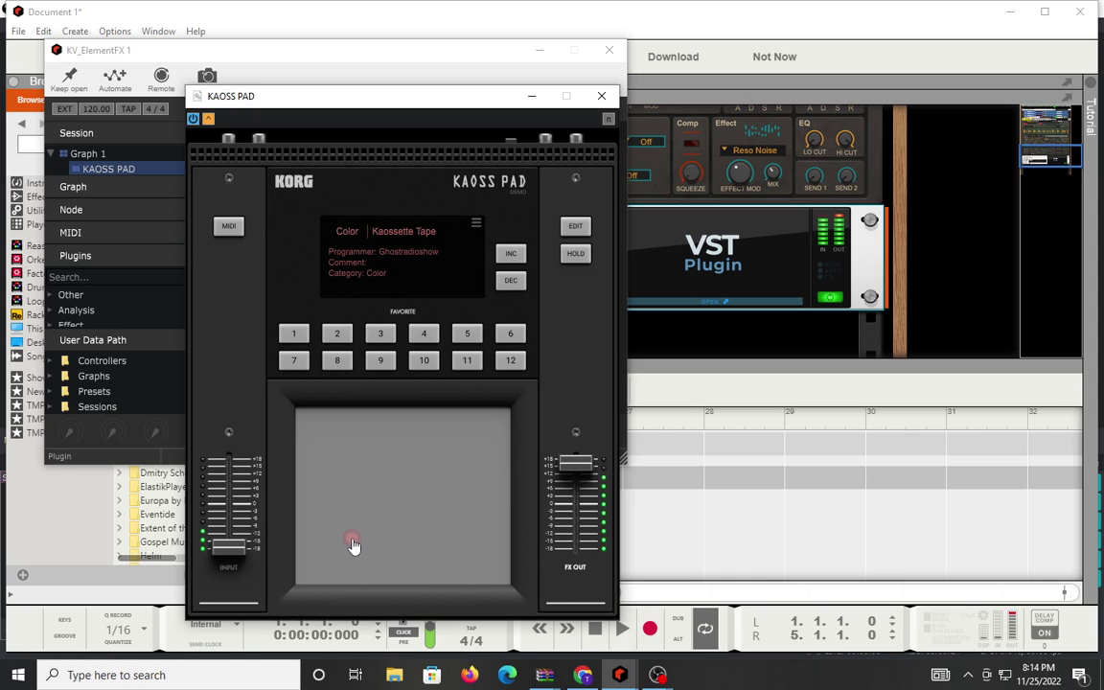
drag(353, 544, 356, 545)
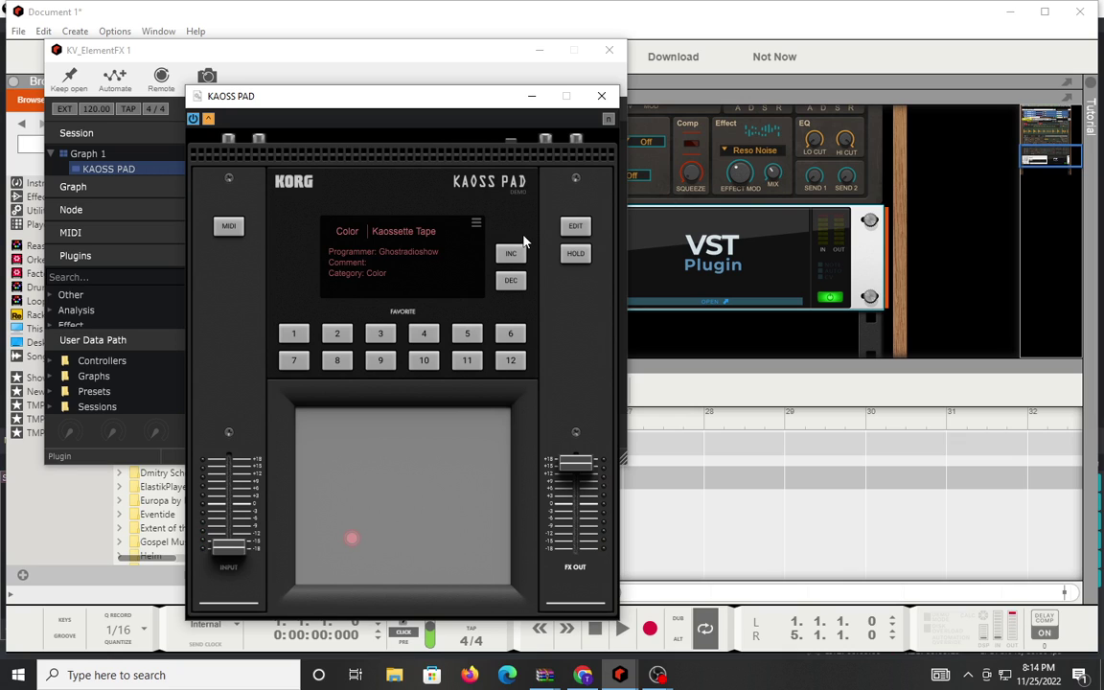
Switch to Varying Age, play it on the pad, and reopen the browser.
click(417, 237)
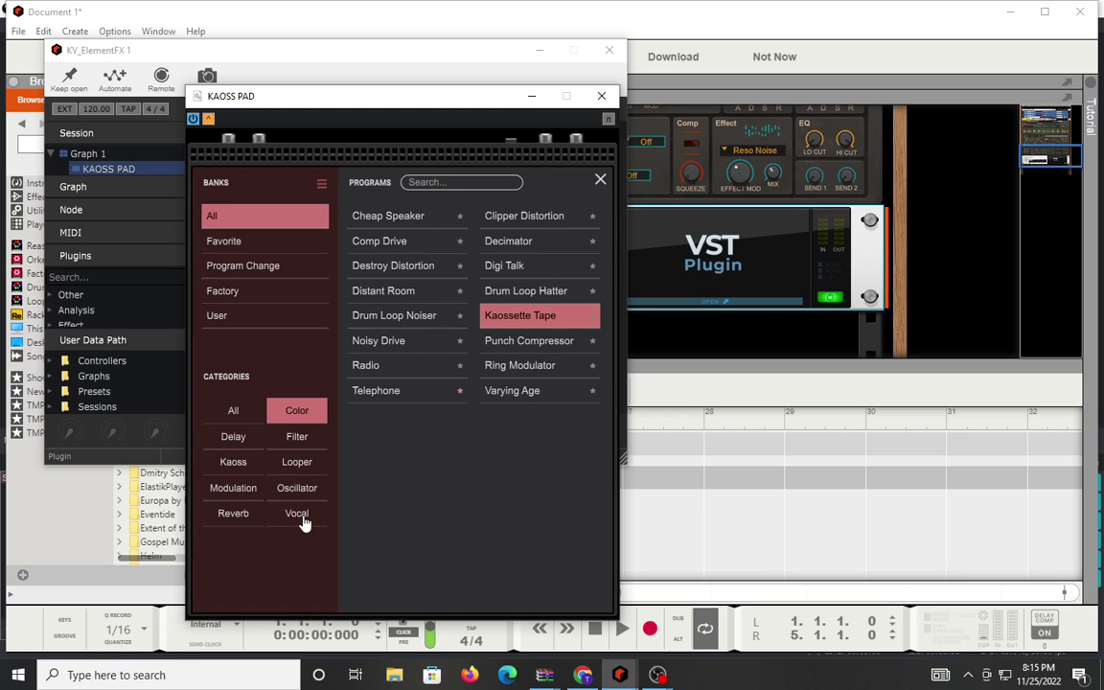
click(500, 393)
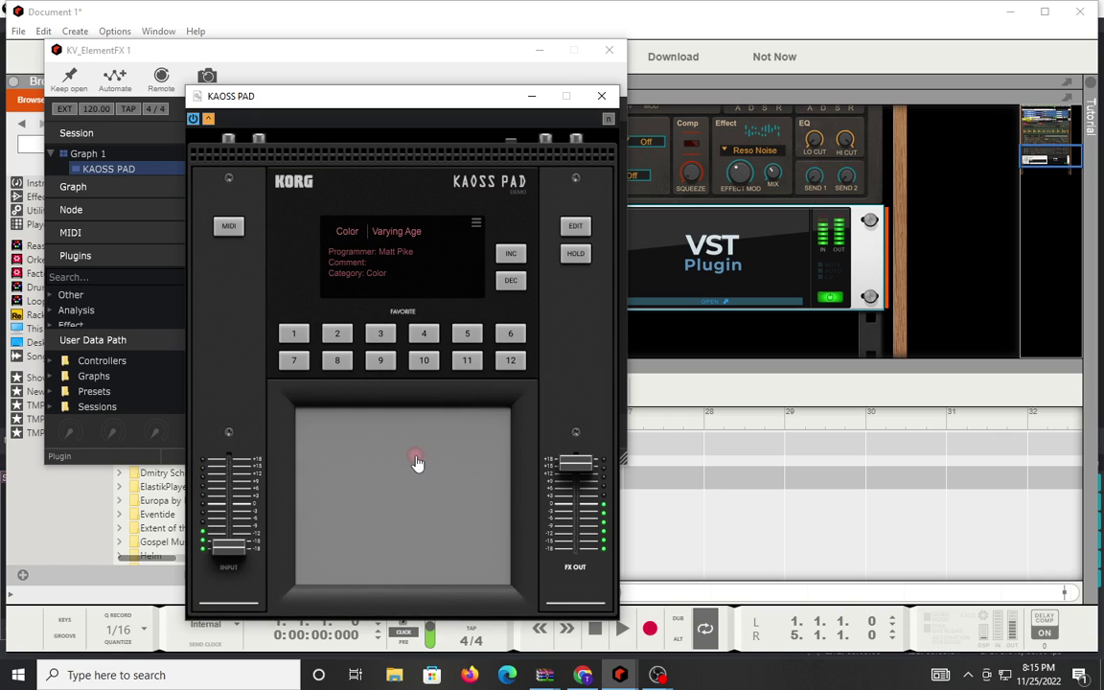
drag(415, 462, 468, 581)
drag(468, 581, 466, 572)
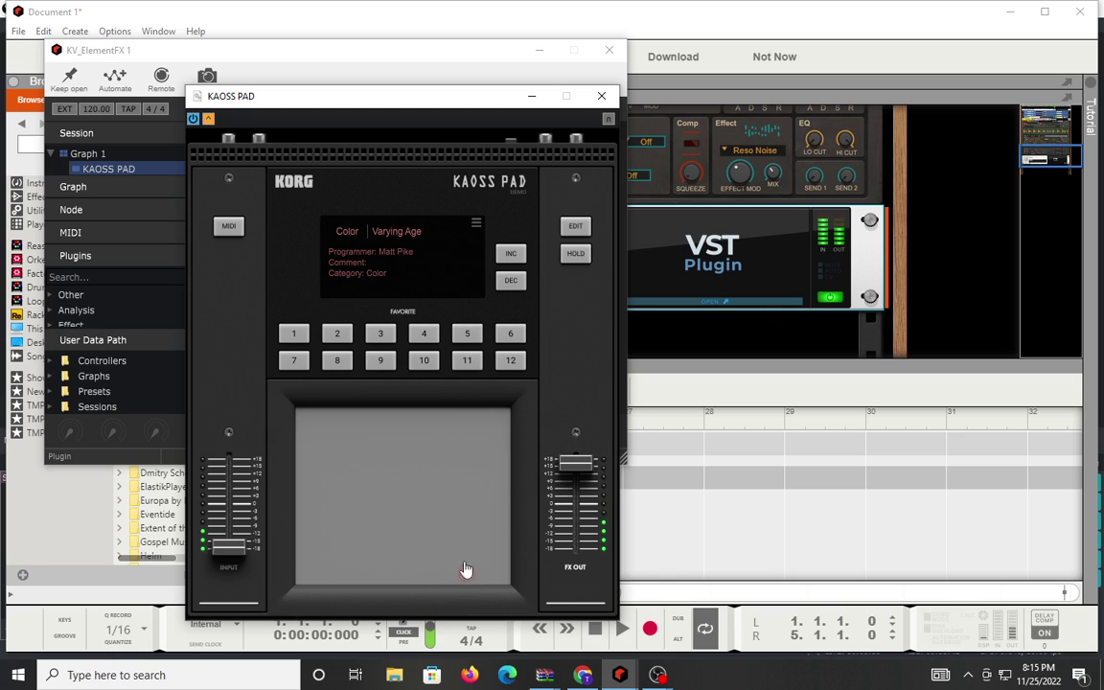
click(403, 235)
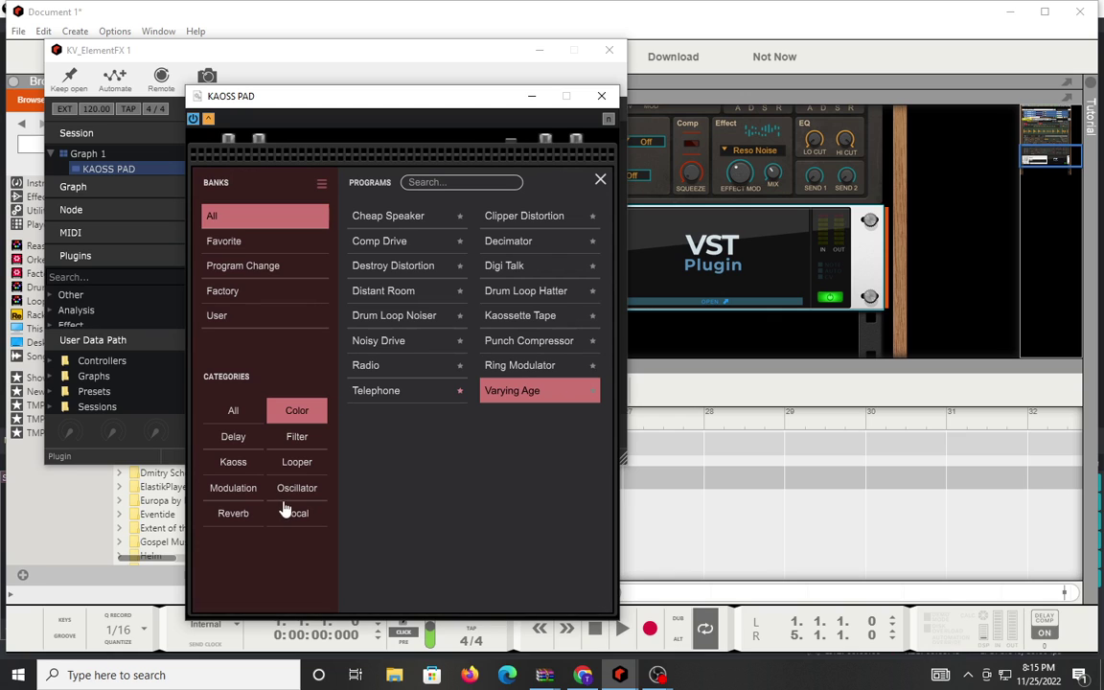
Load the Delay-category Dub Echo program and play it on the pad.
click(233, 437)
click(375, 246)
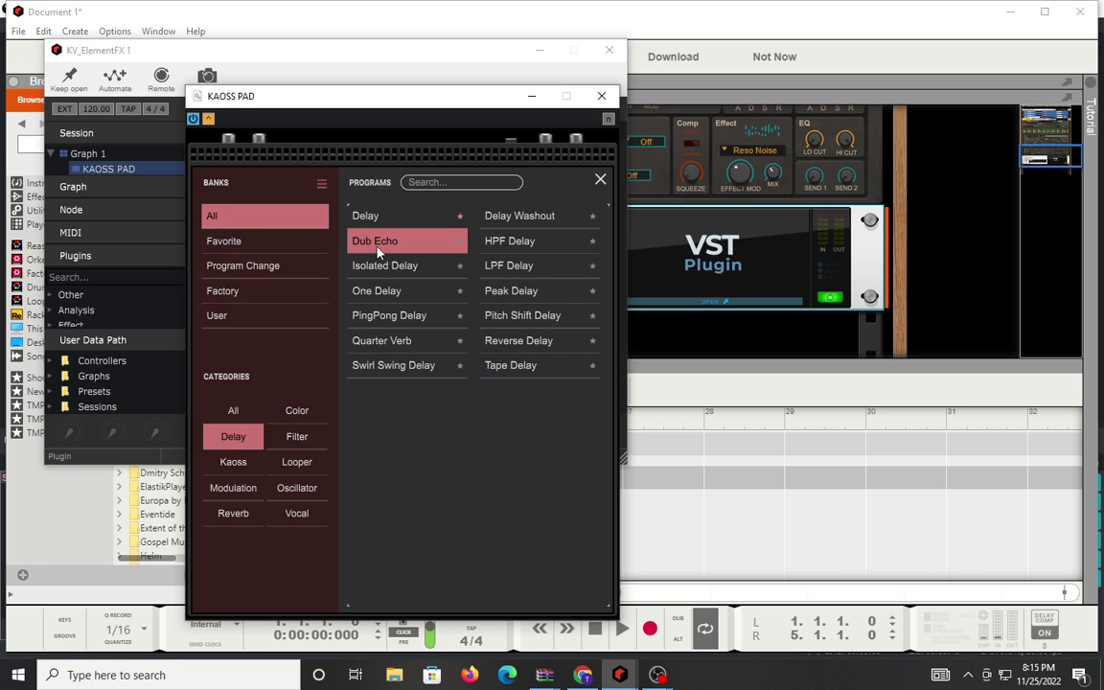
click(376, 246)
mouse_move(363, 505)
mouse_down()
mouse_move(423, 480)
mouse_move(449, 446)
mouse_move(340, 439)
mouse_move(401, 542)
mouse_move(456, 503)
mouse_move(473, 457)
mouse_move(394, 436)
mouse_move(321, 451)
mouse_move(400, 501)
mouse_move(364, 555)
mouse_move(474, 470)
mouse_move(492, 431)
mouse_move(363, 411)
mouse_move(425, 556)
mouse_move(412, 525)
mouse_up()
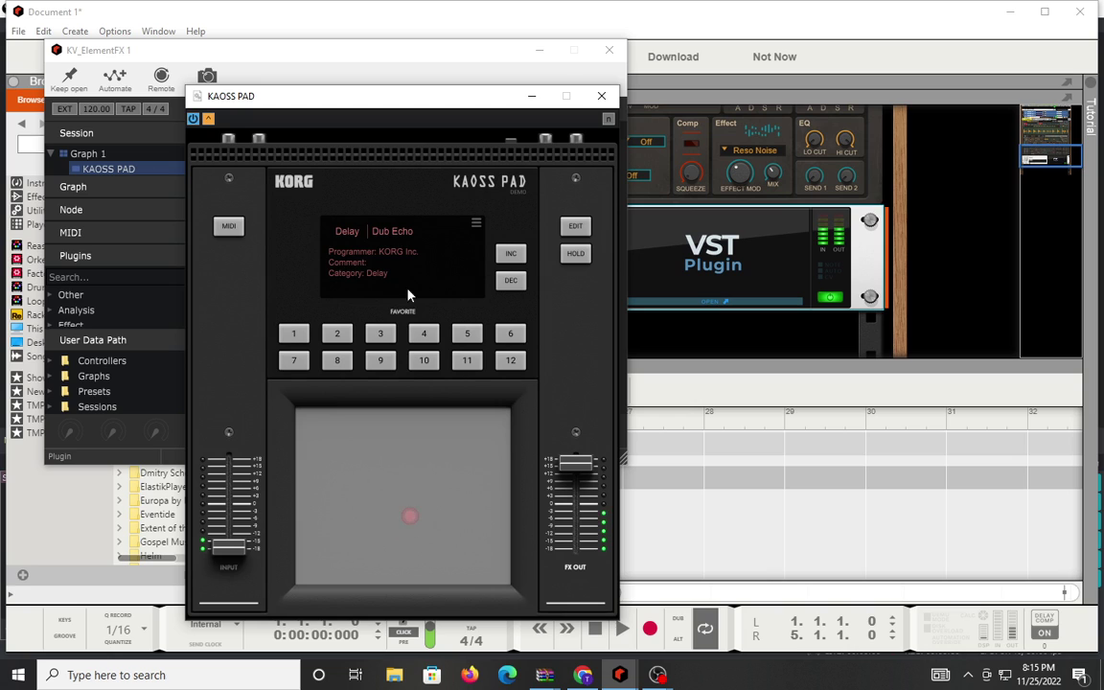
Switch to Reverse Delay, play it on the pad, and reopen the browser.
click(399, 237)
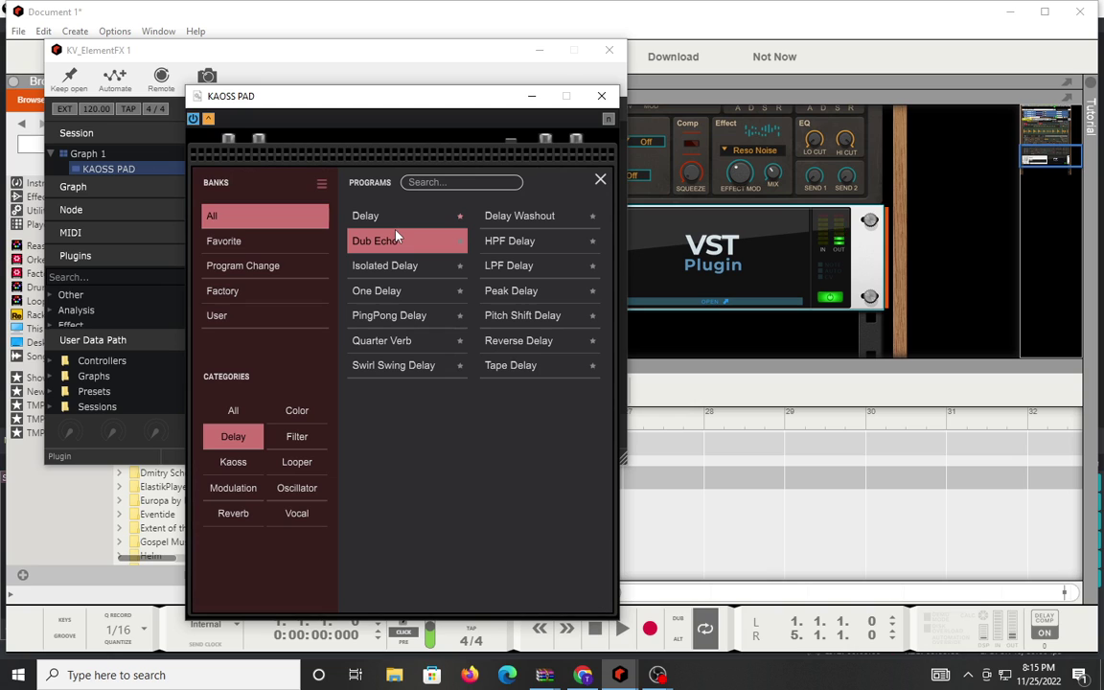
click(530, 348)
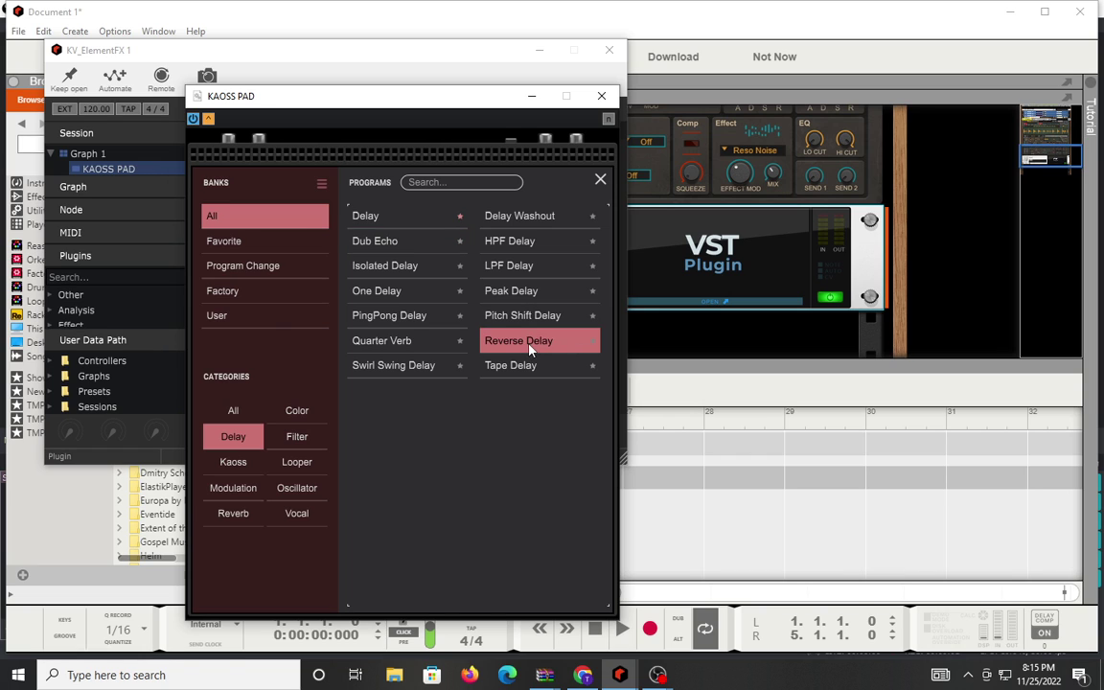
mouse_move(345, 567)
mouse_down()
mouse_move(364, 521)
mouse_move(444, 446)
mouse_move(365, 436)
mouse_move(441, 513)
mouse_move(446, 451)
mouse_move(479, 434)
mouse_move(343, 458)
mouse_move(400, 518)
mouse_move(482, 432)
mouse_up()
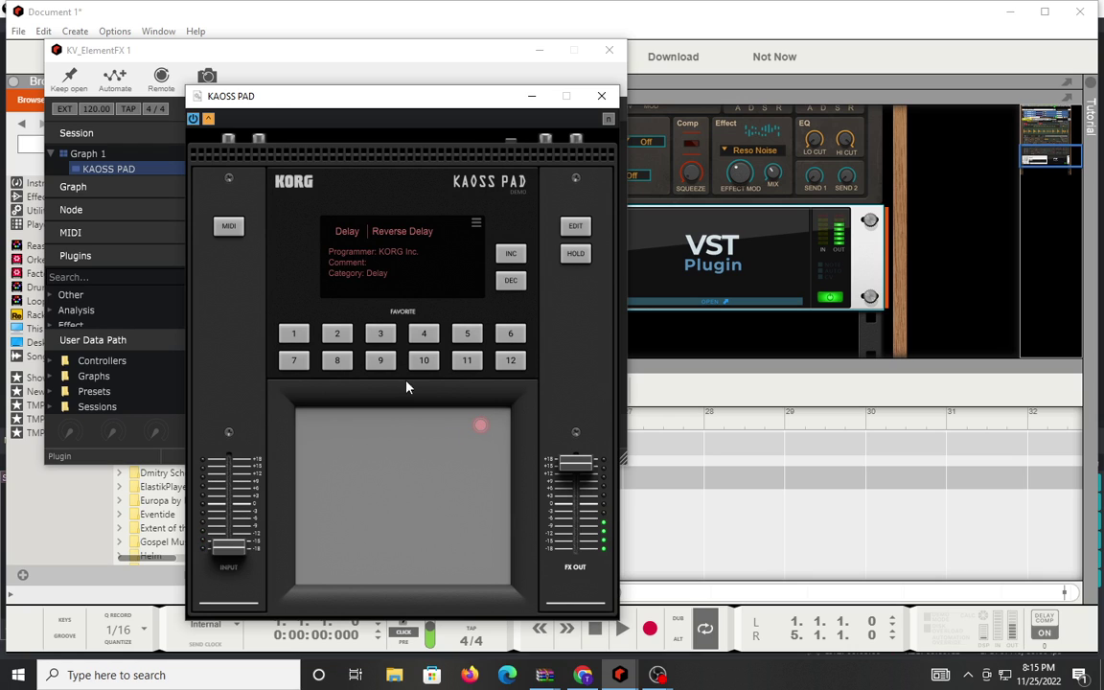
click(382, 231)
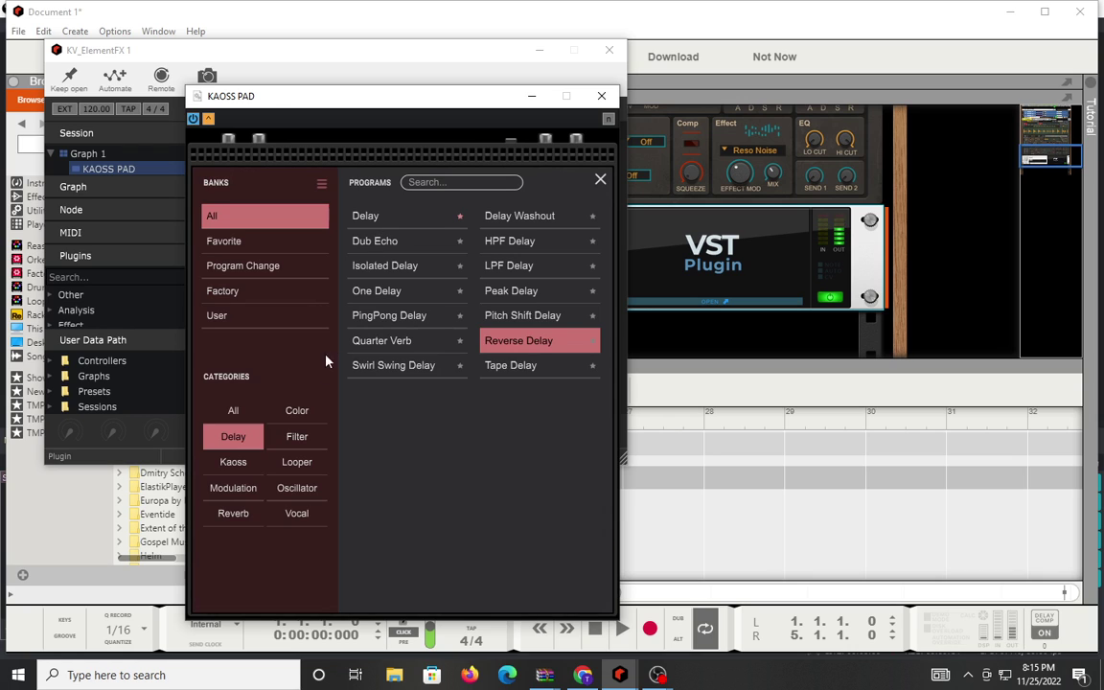
Load the Kaoss-category Total Destruction program and play it on the pad.
click(234, 463)
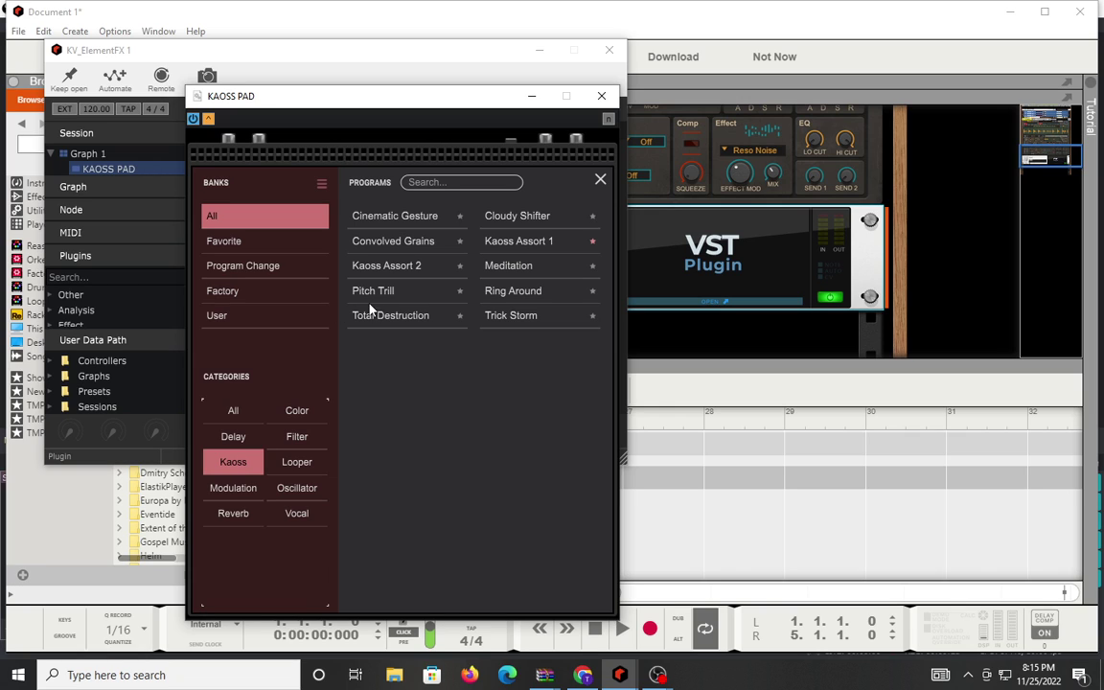
click(379, 325)
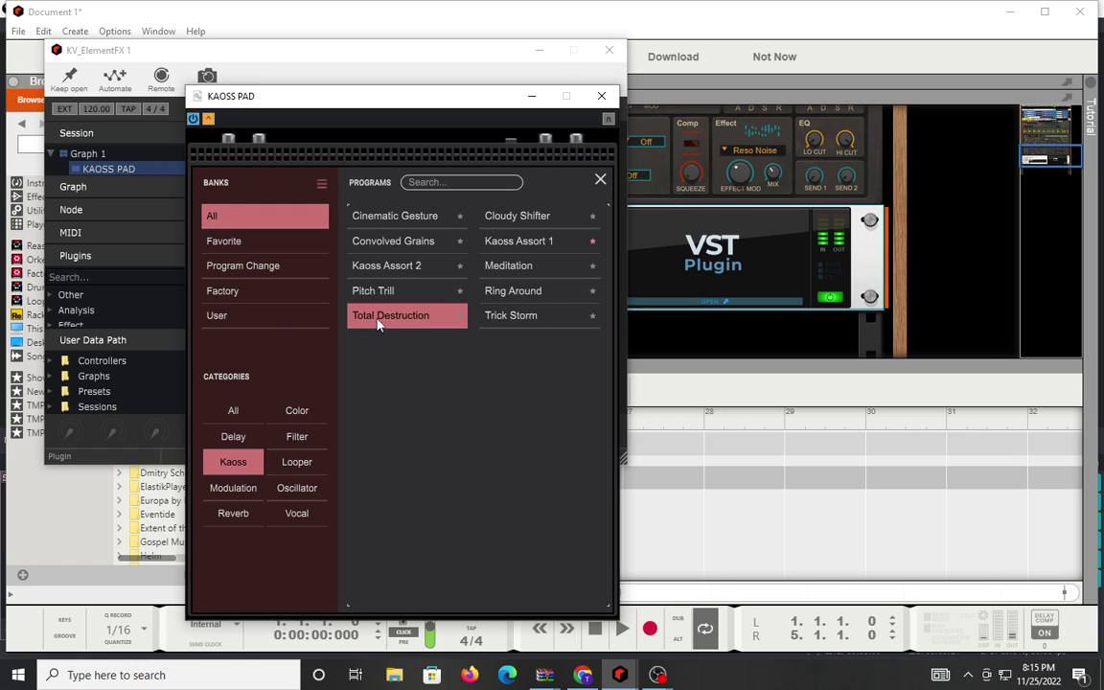
double_click(379, 325)
drag(383, 527, 404, 460)
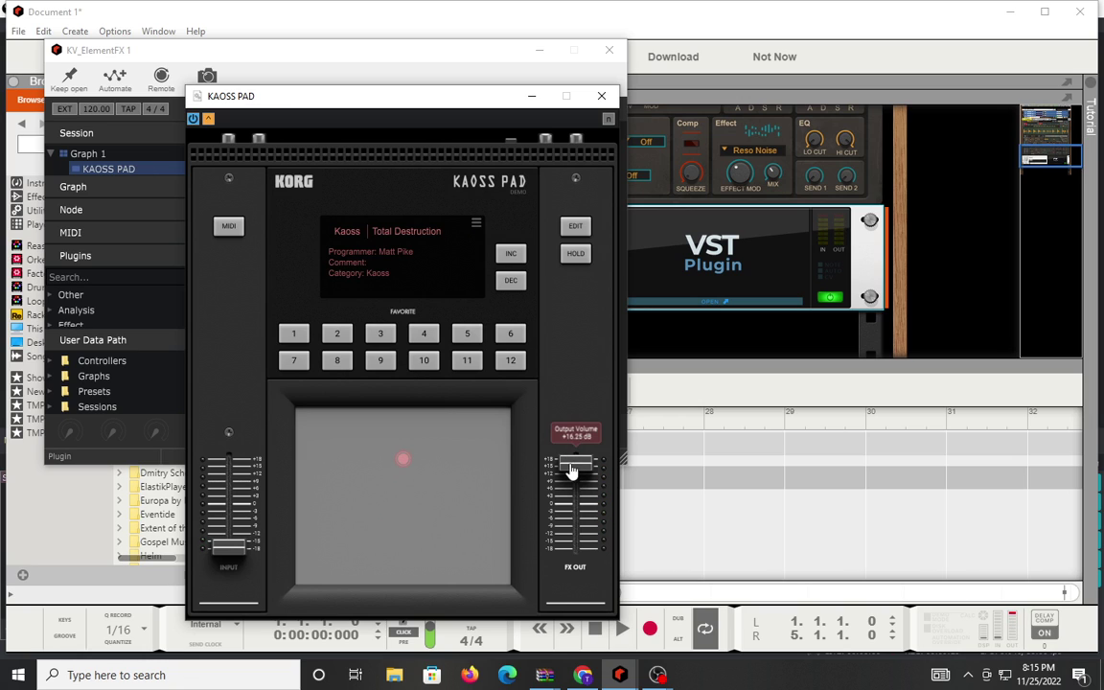
Lower FX OUT to about -0.5 dB while playing Total Destruction, then reopen the browser.
drag(572, 471, 572, 505)
drag(328, 458, 355, 522)
mouse_move(569, 498)
mouse_down()
mouse_move(571, 515)
mouse_move(554, 511)
mouse_up()
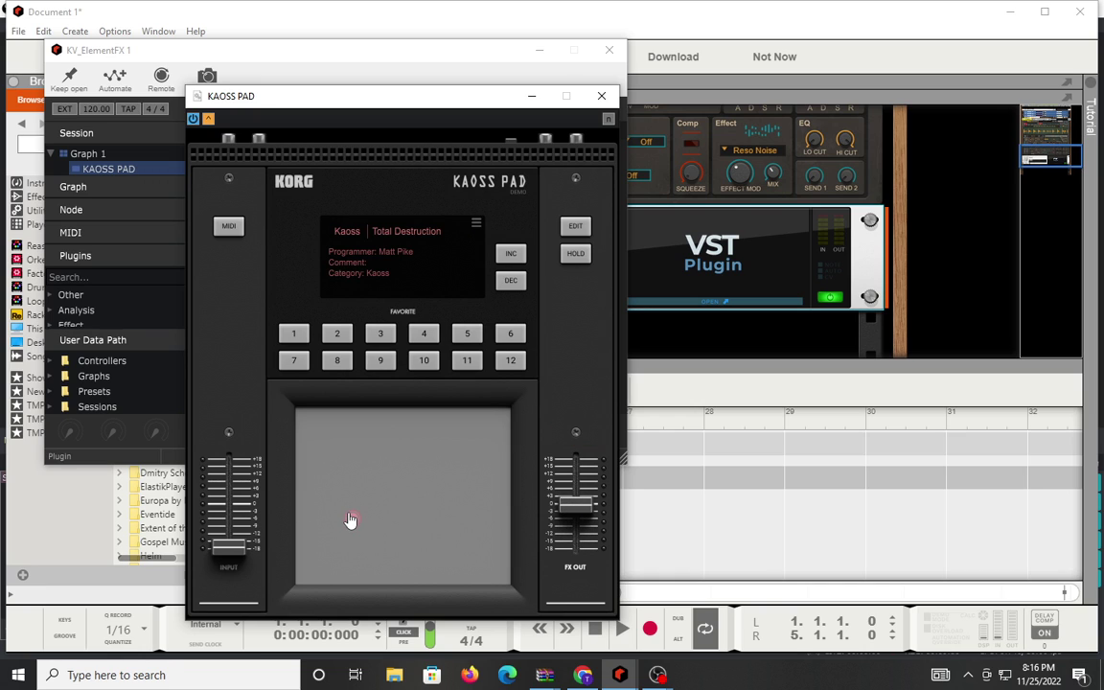
drag(351, 522, 436, 530)
click(400, 235)
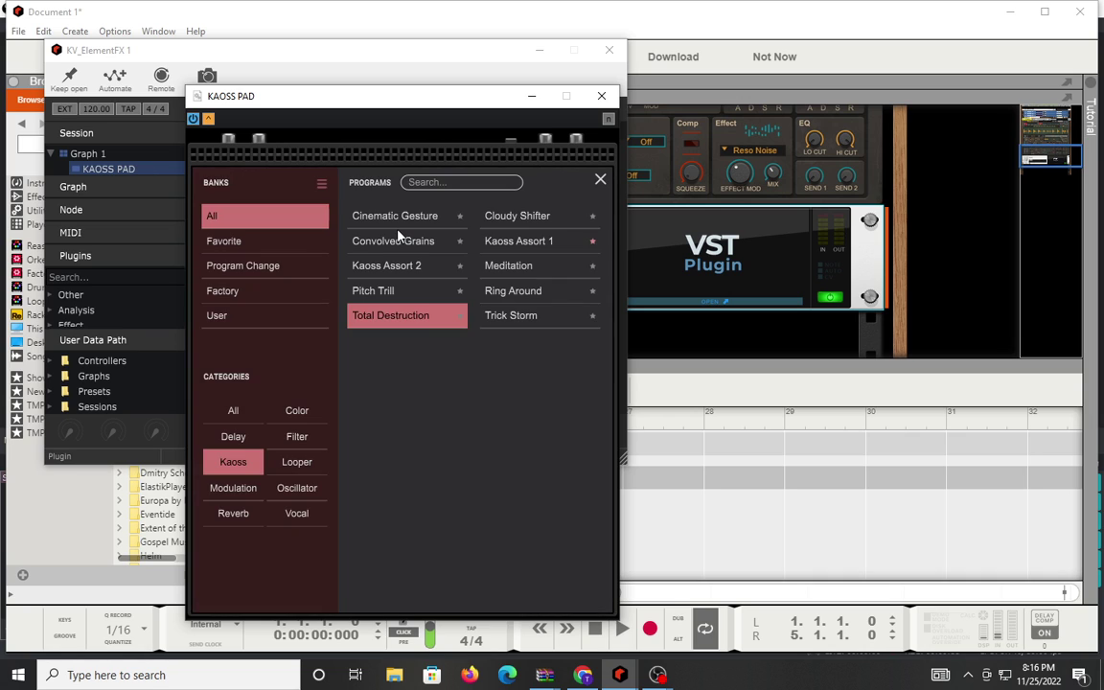
View the Modulation, Reverb, Color, Filter, Looper, Oscillator and Vocal preset lists, then close the browser.
click(228, 489)
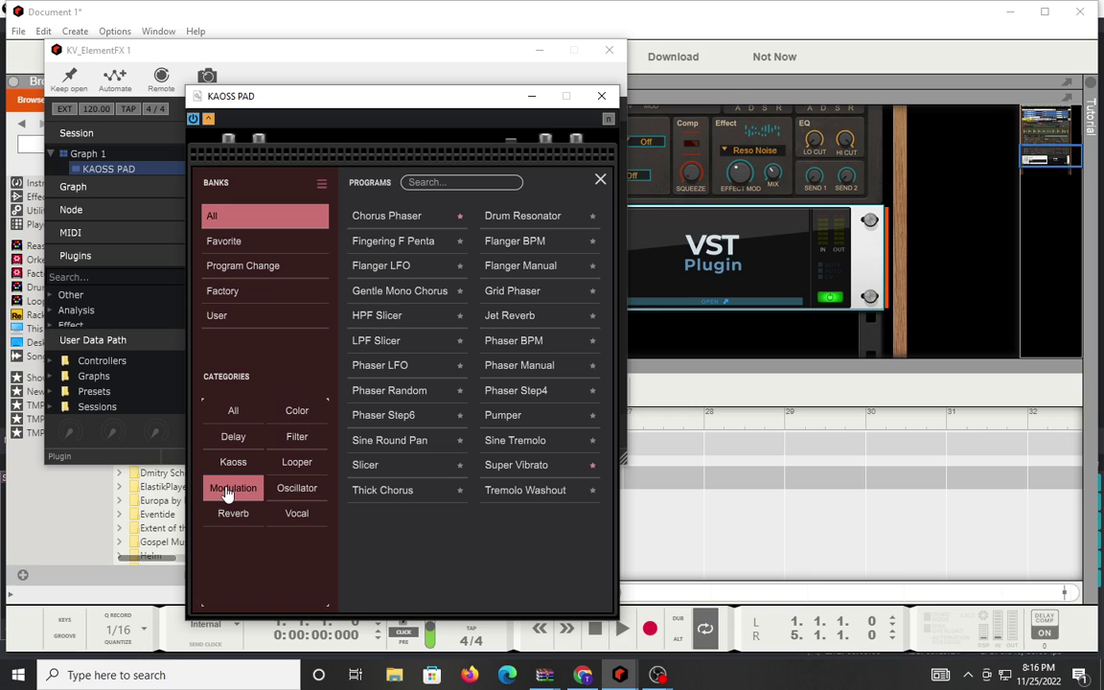
click(220, 516)
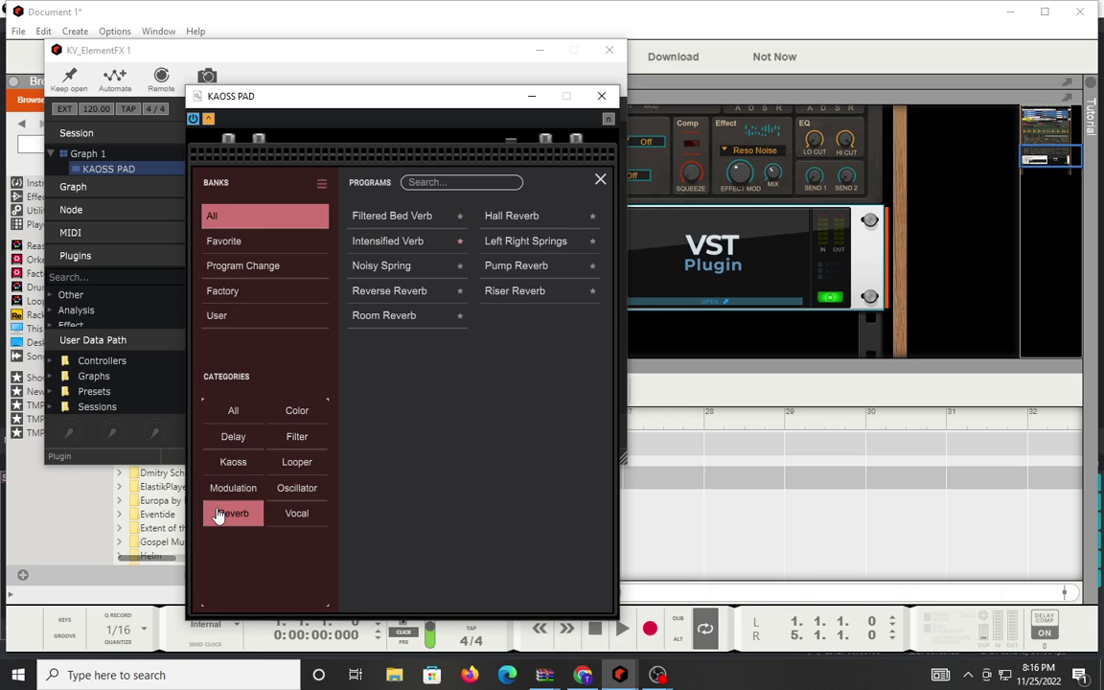
click(297, 411)
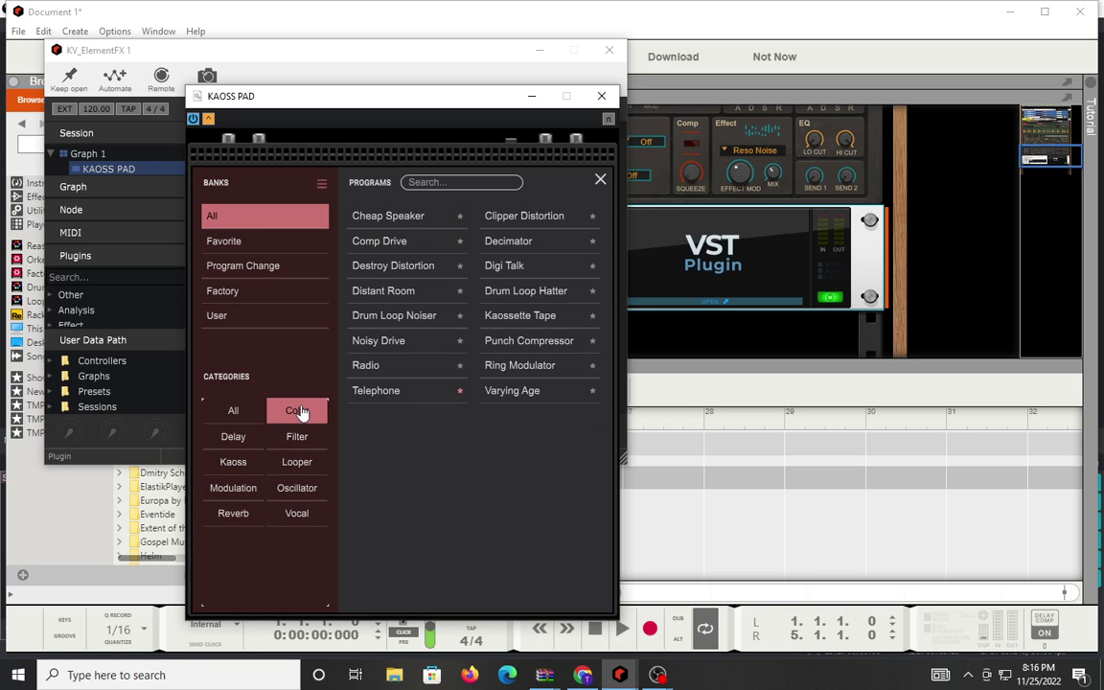
click(294, 435)
click(300, 464)
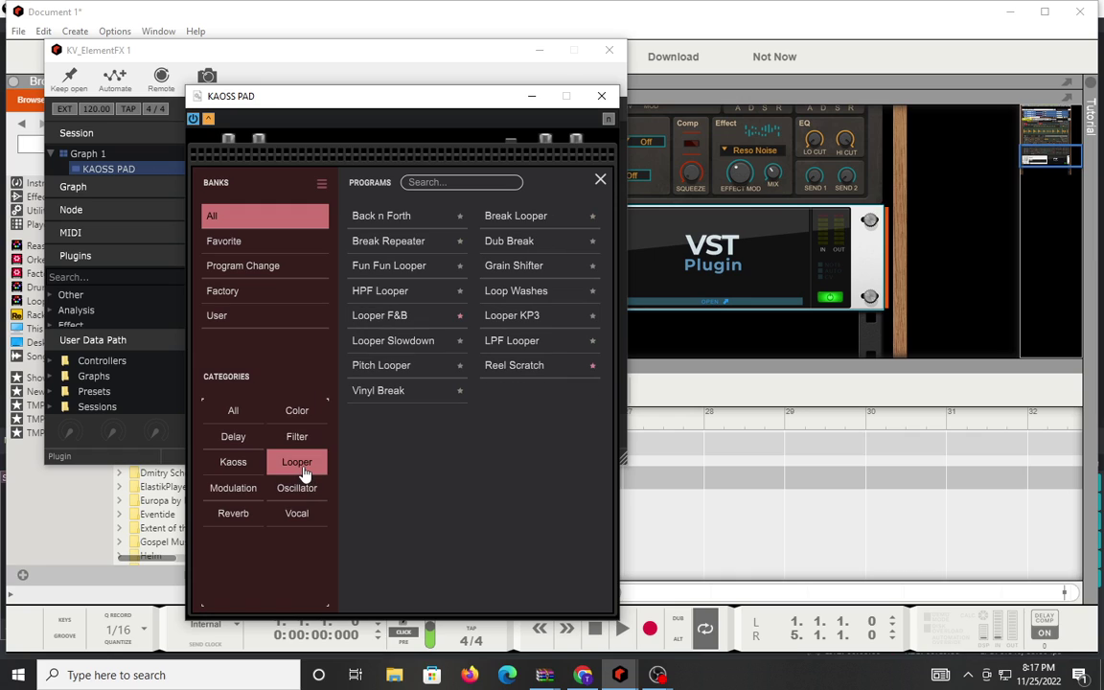
click(301, 491)
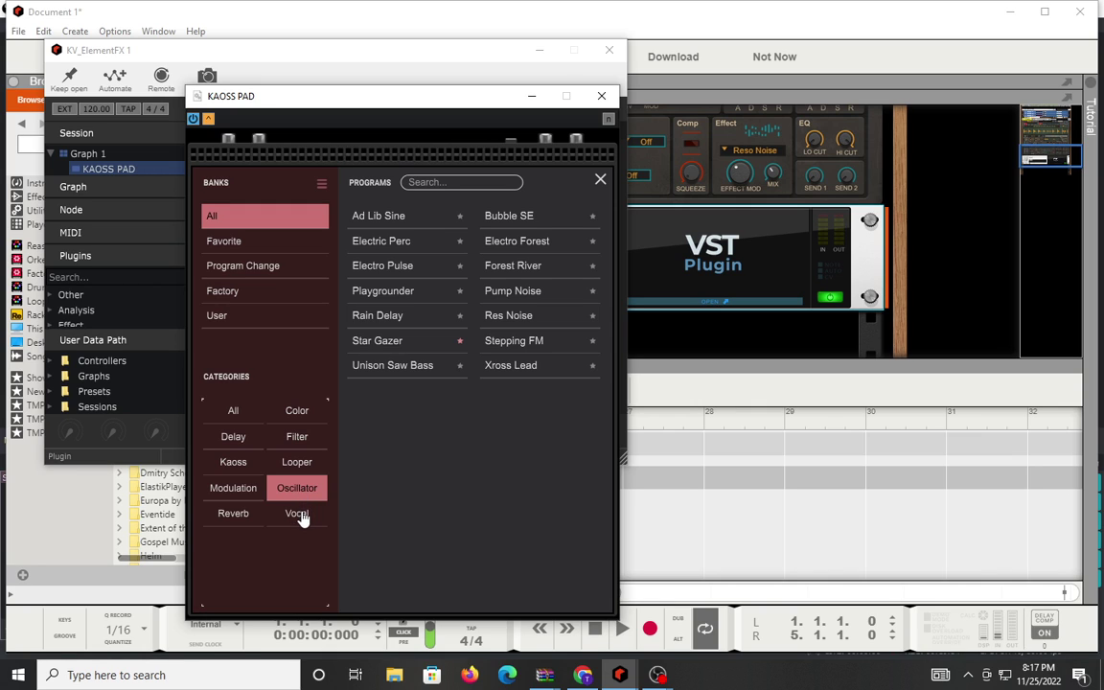
click(303, 515)
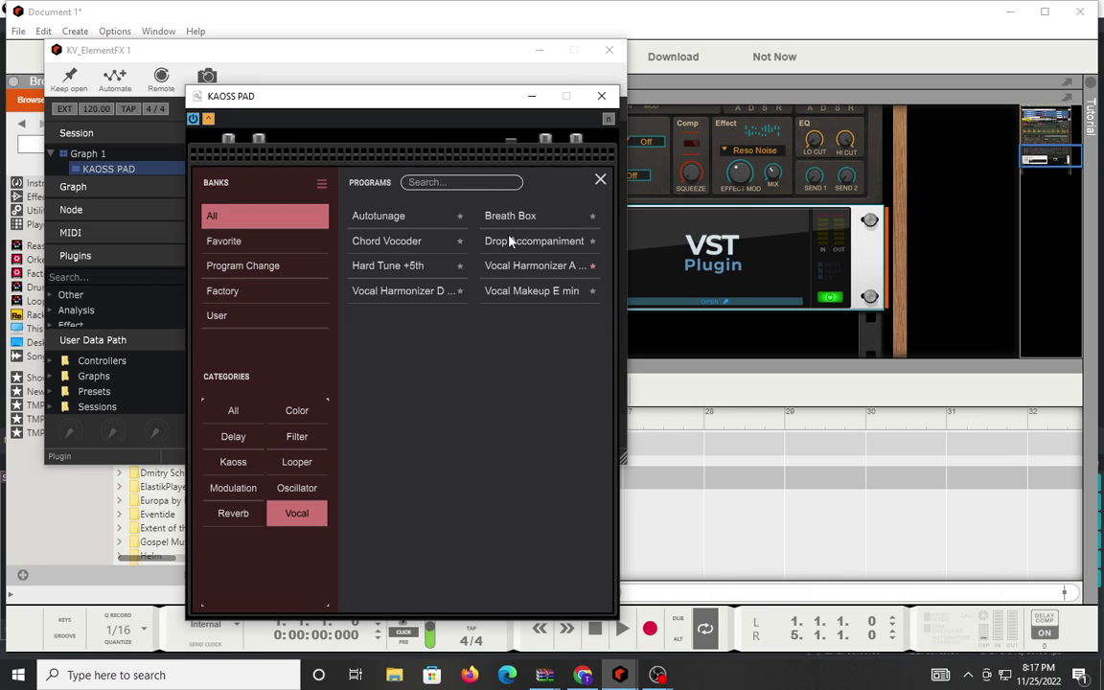
click(601, 182)
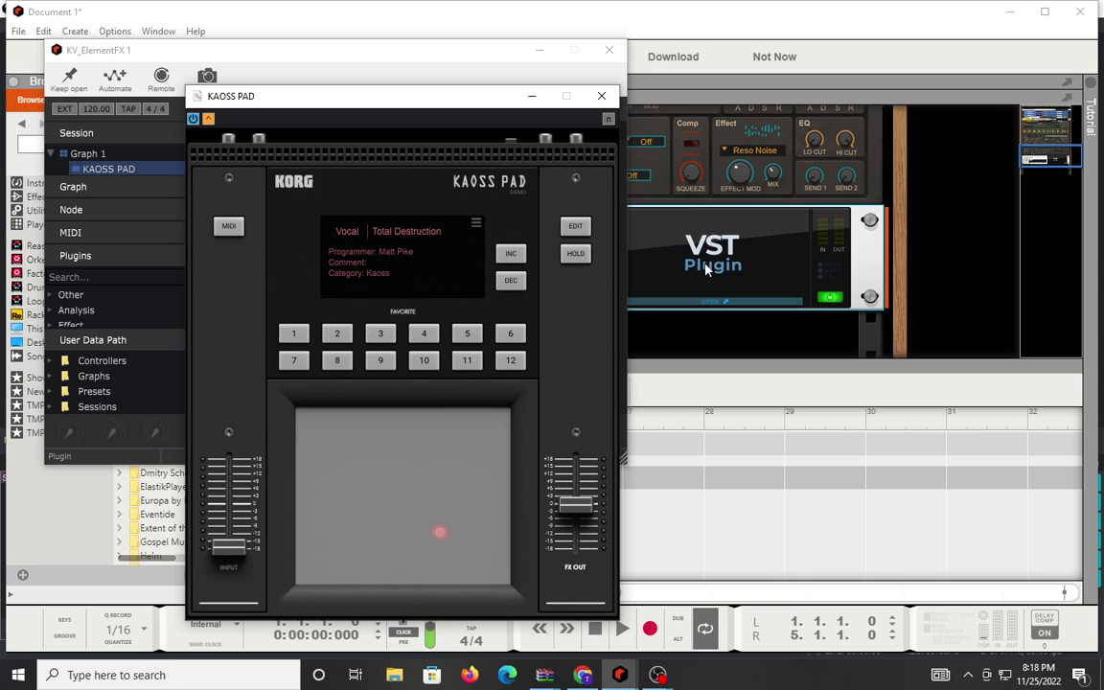
Drag on the X/Y pad, moving the Total Destruction touch point up toward the centre.
drag(453, 523, 441, 465)
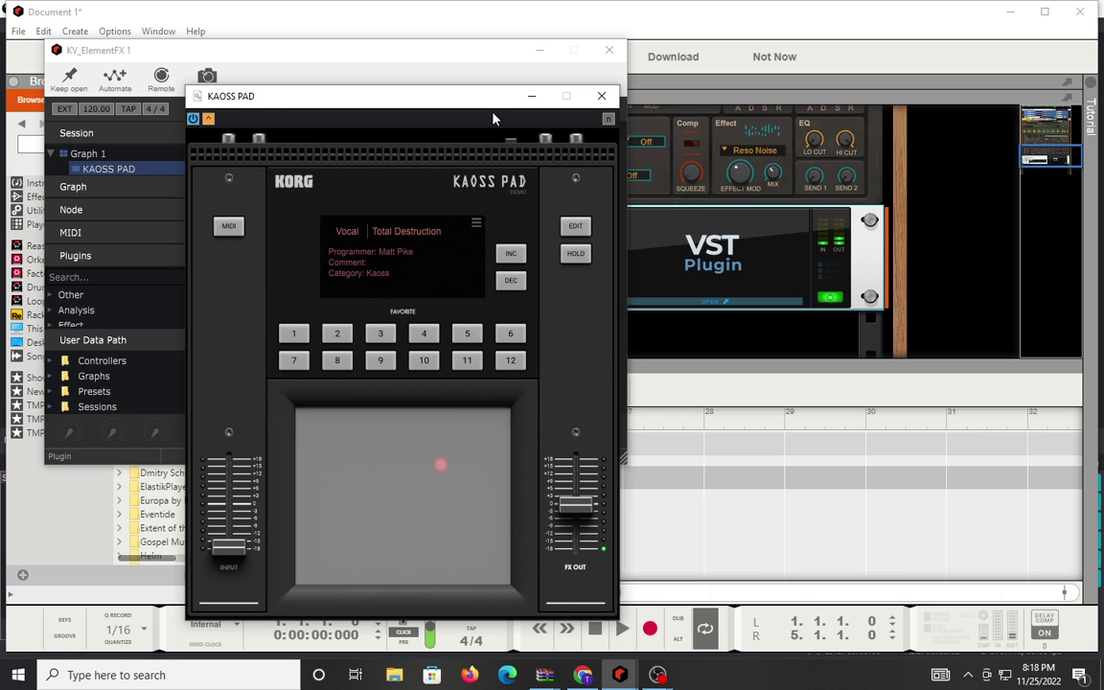